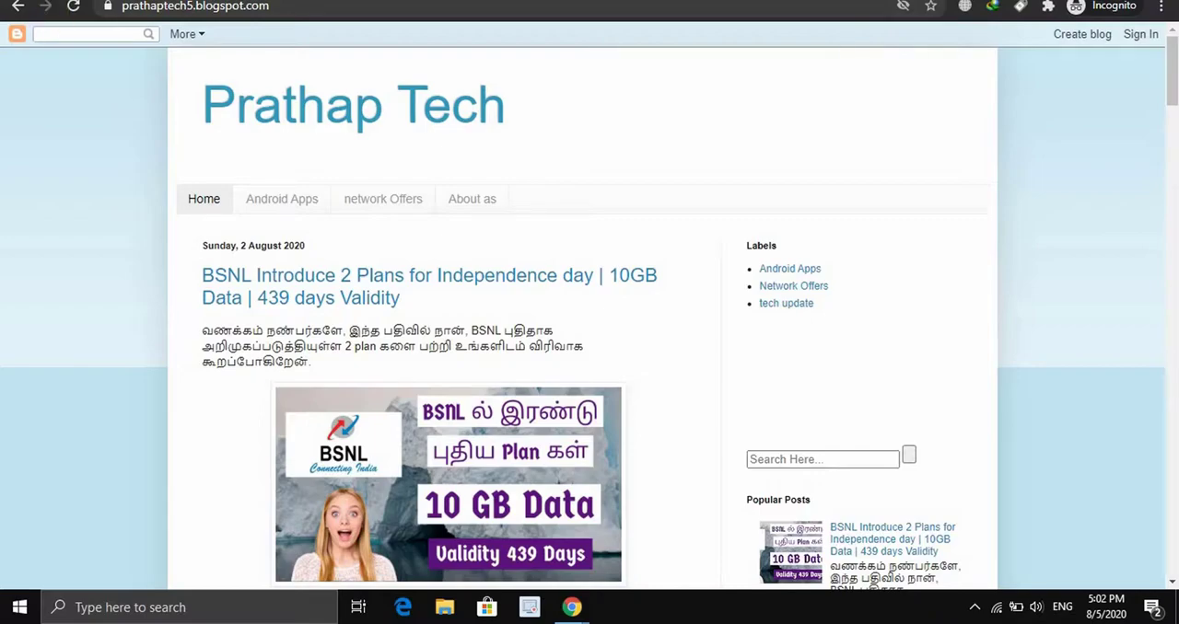
Switch to the Privacy Policy Generator site and enter "Prathap Tech" as the company name
{"action": "key", "text": "alt+Tab"}
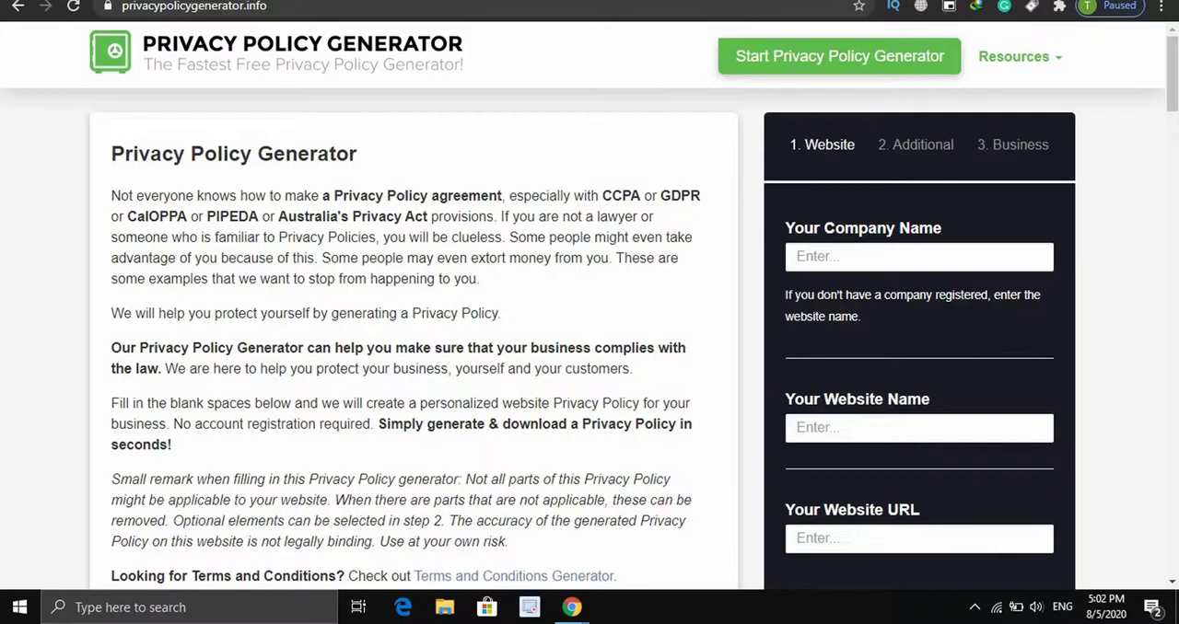
{"action": "left_click", "coordinate": [919, 257]}
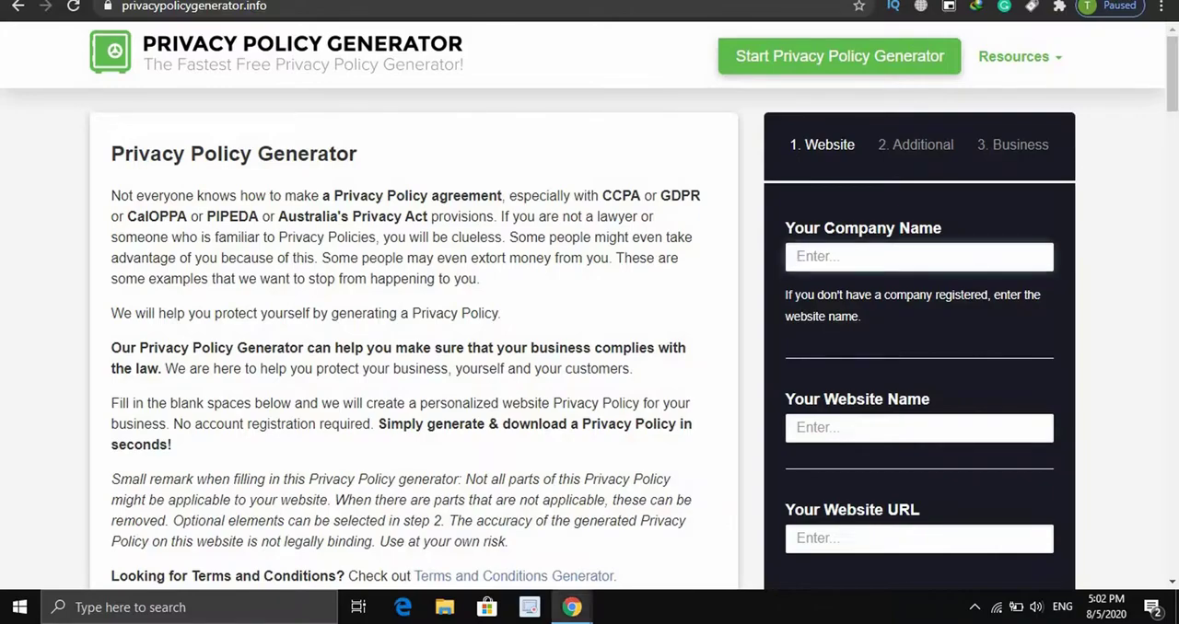
{"action": "type", "text": "p"}
{"action": "key", "text": "BackSpace"}
{"action": "type", "text": "Prathap Tech"}
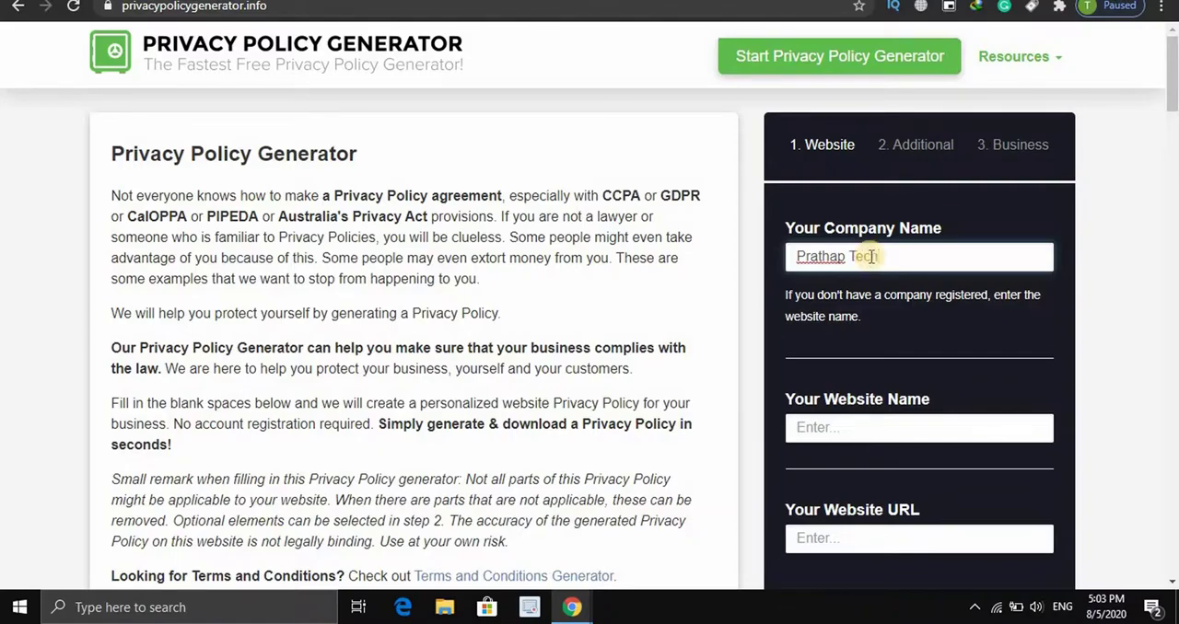
Enter "Prathap Tech" as the website name in the generator form
{"action": "left_click", "coordinate": [876, 429]}
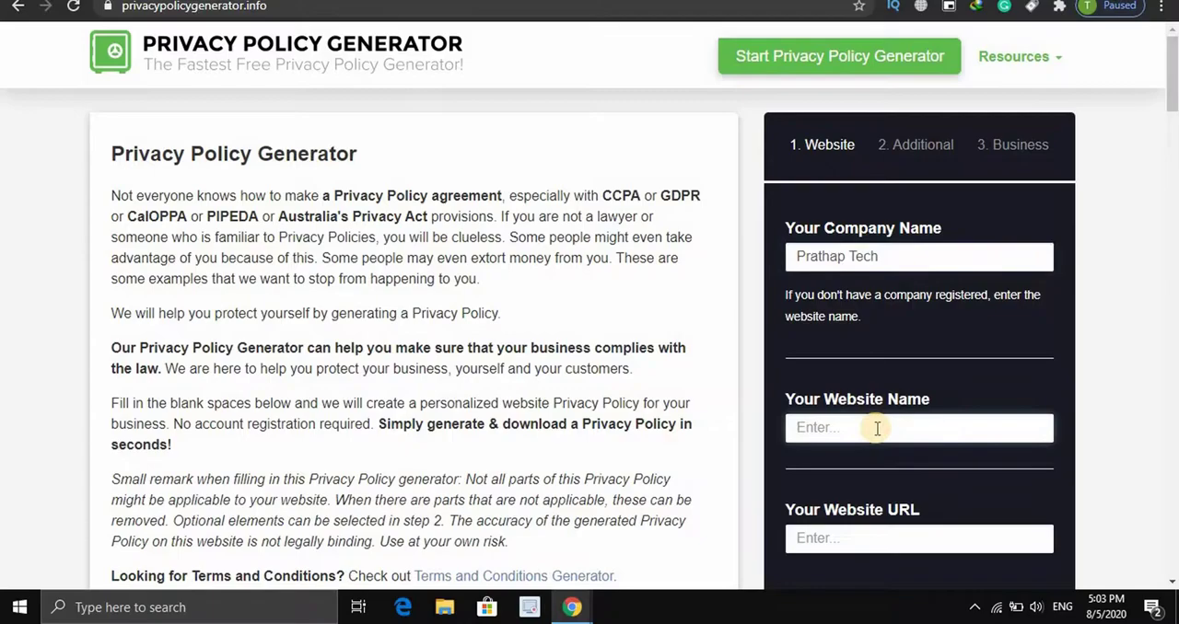
{"action": "type", "text": "Prathap Tech"}
Copy the full web address of the Prathap Tech blog from its open browser window
{"action": "left_click_drag", "start_coordinate": [1173, 92], "coordinate": [1173, 96]}
{"action": "scroll", "coordinate": [1139, 336], "scroll_direction": "down", "scroll_amount": 2}
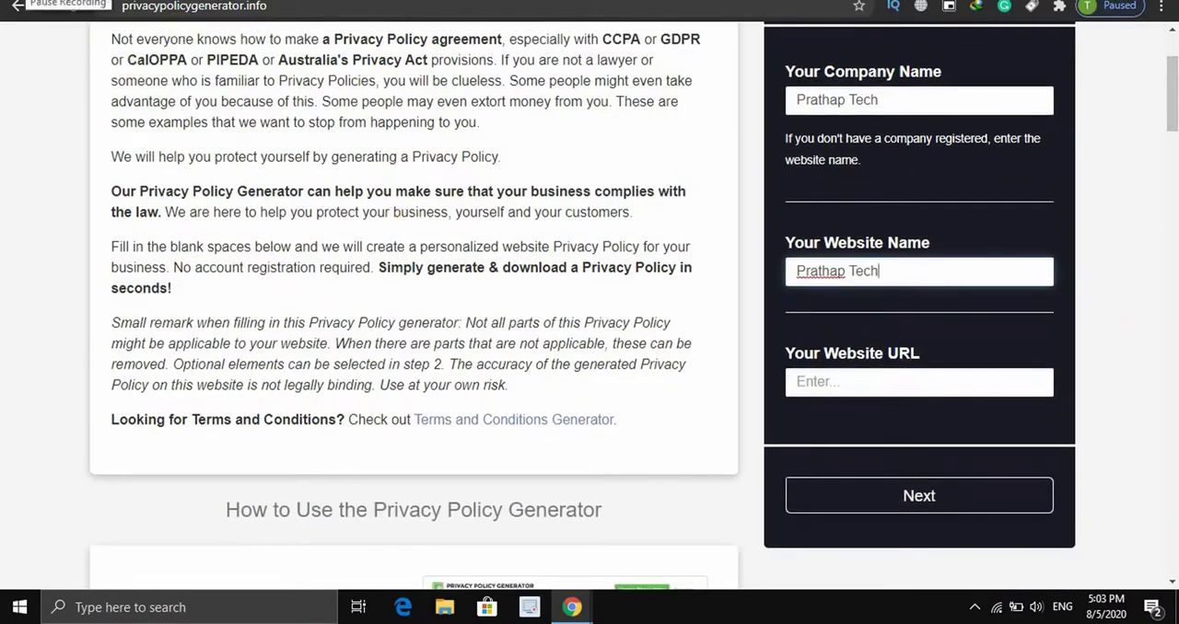
{"action": "key", "text": "alt+Tab"}
{"action": "left_click", "coordinate": [280, 7]}
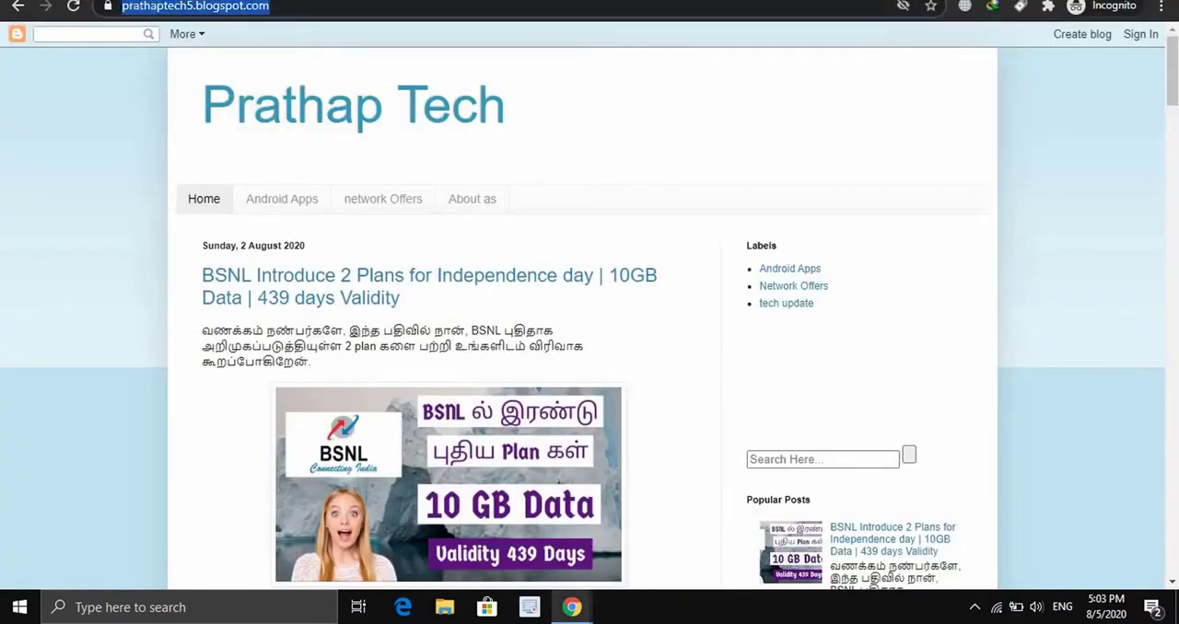
{"action": "left_click", "coordinate": [200, 63]}
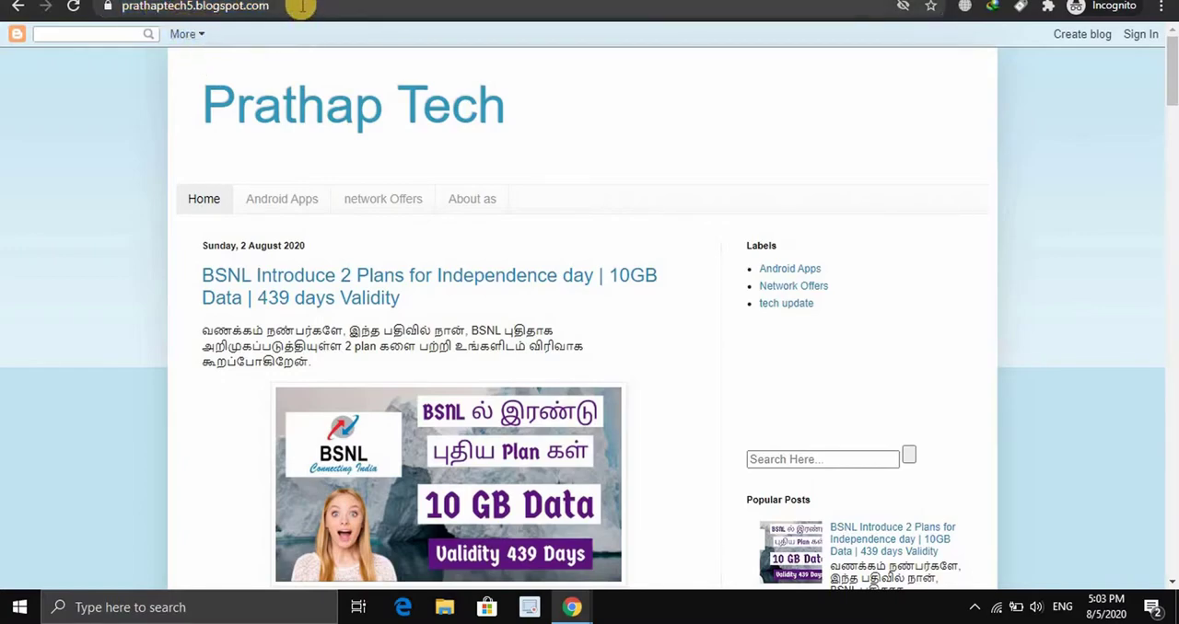
{"action": "left_click", "coordinate": [258, 8]}
{"action": "right_click", "coordinate": [127, 6]}
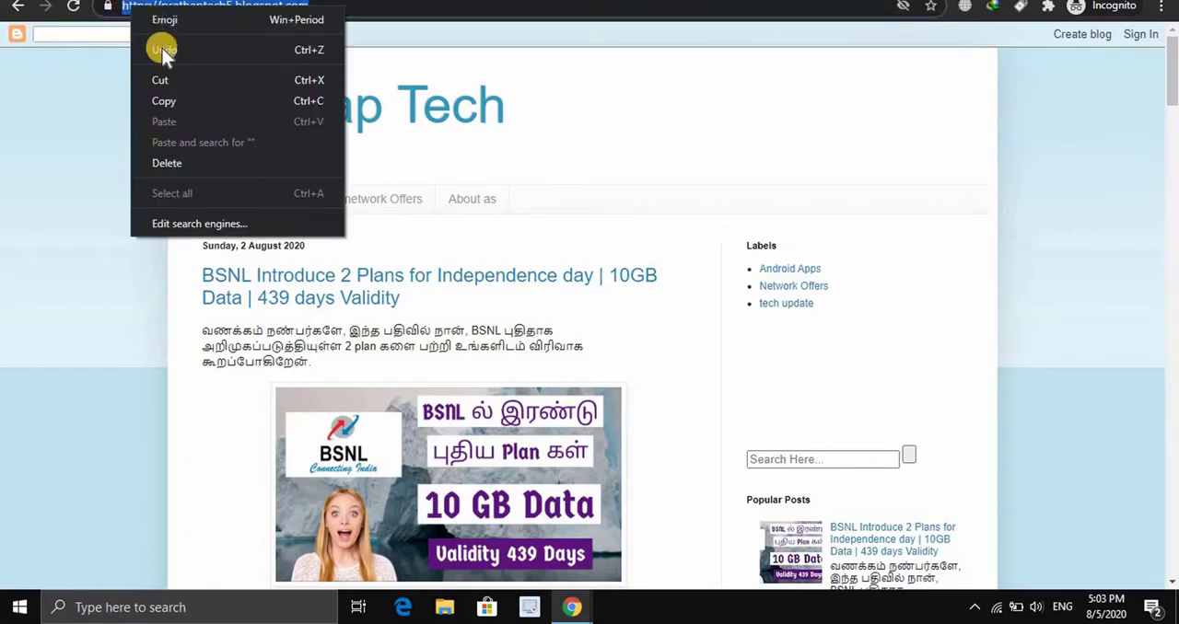
{"action": "left_click", "coordinate": [89, 52]}
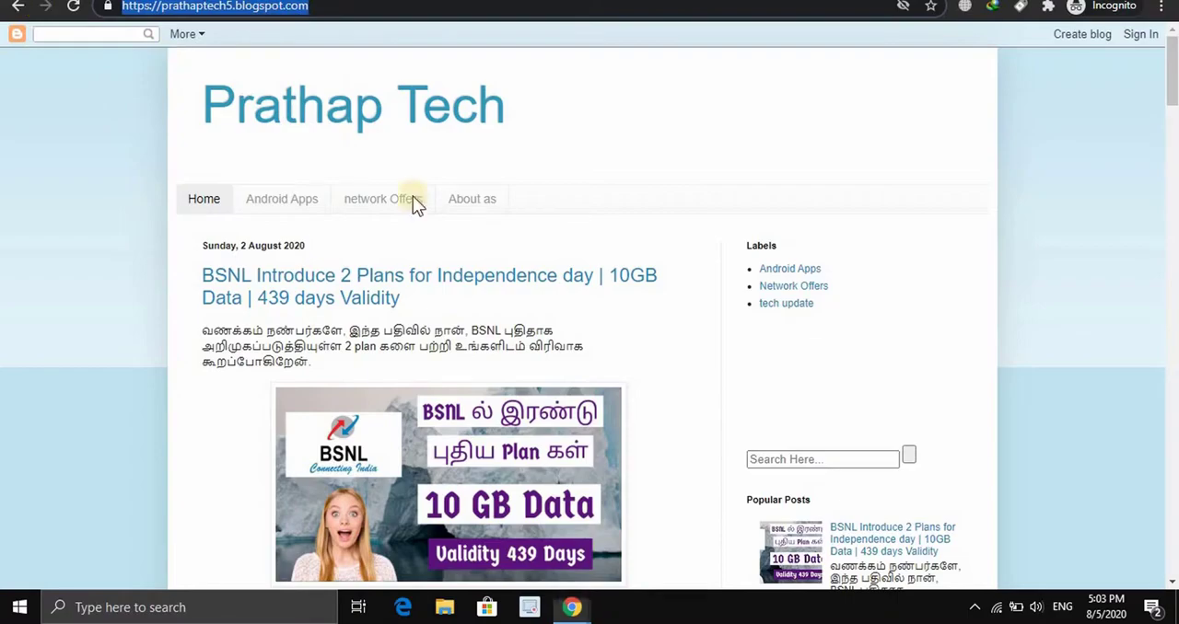
{"action": "key", "text": "alt+Tab"}
{"action": "left_click", "coordinate": [808, 384]}
{"action": "right_click", "coordinate": [810, 377]}
{"action": "left_click", "coordinate": [848, 222]}
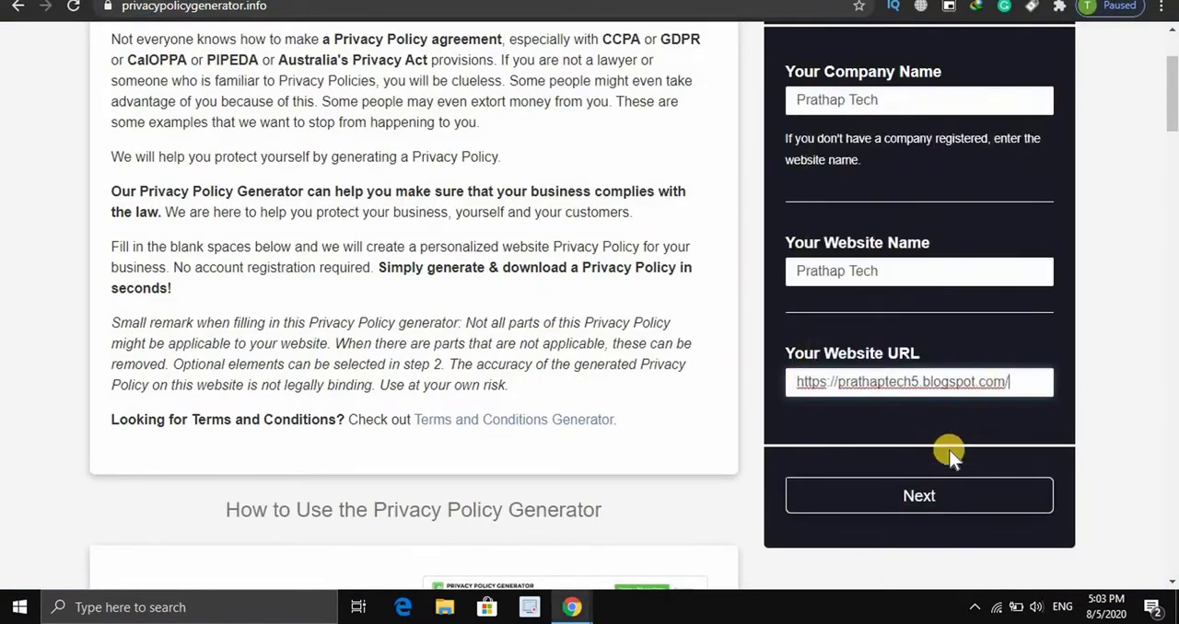
{"action": "left_click", "coordinate": [921, 496]}
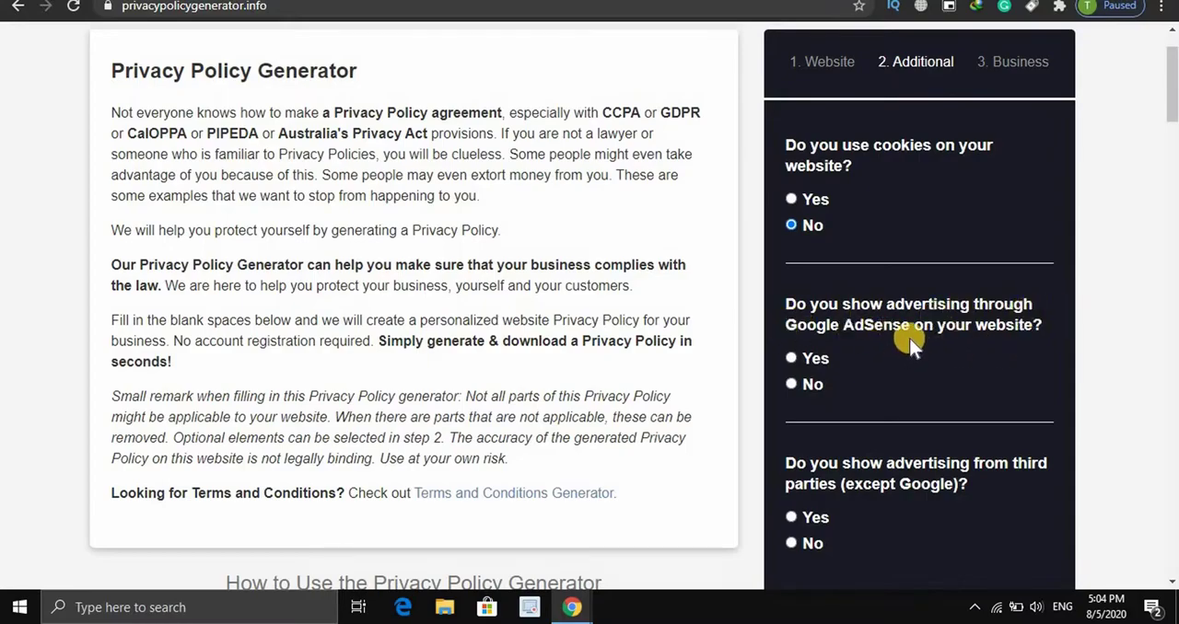
Answer Yes to Google AdSense advertising and No to third-party advertising, and continue to the Business section
{"action": "scroll", "coordinate": [874, 329], "scroll_direction": "down", "scroll_amount": 1}
{"action": "scroll", "coordinate": [877, 325], "scroll_direction": "up", "scroll_amount": 1}
{"action": "left_click", "coordinate": [790, 357]}
{"action": "scroll", "coordinate": [852, 304], "scroll_direction": "down", "scroll_amount": 3}
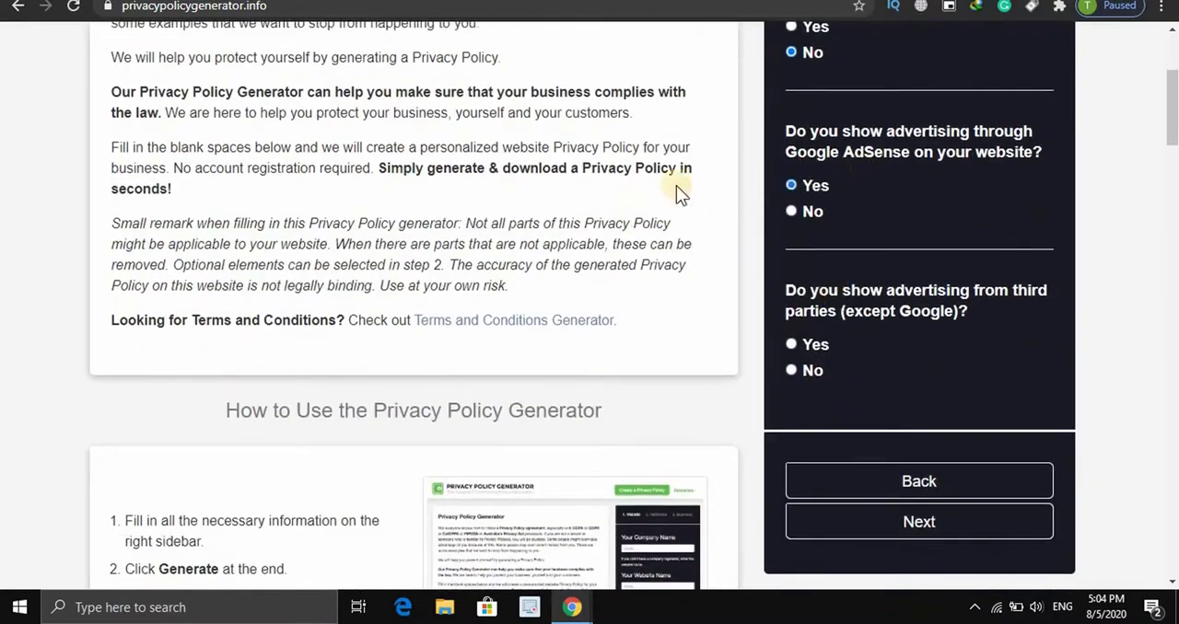
{"action": "left_click", "coordinate": [788, 186]}
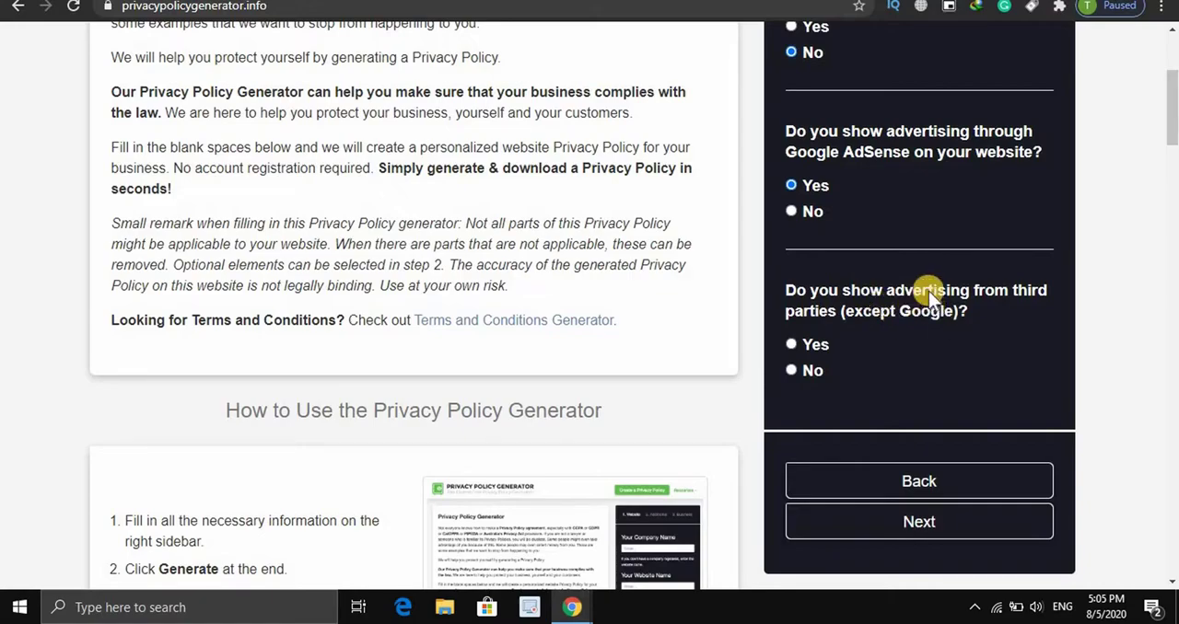
{"action": "left_click", "coordinate": [790, 371]}
{"action": "scroll", "coordinate": [938, 349], "scroll_direction": "down", "scroll_amount": 2}
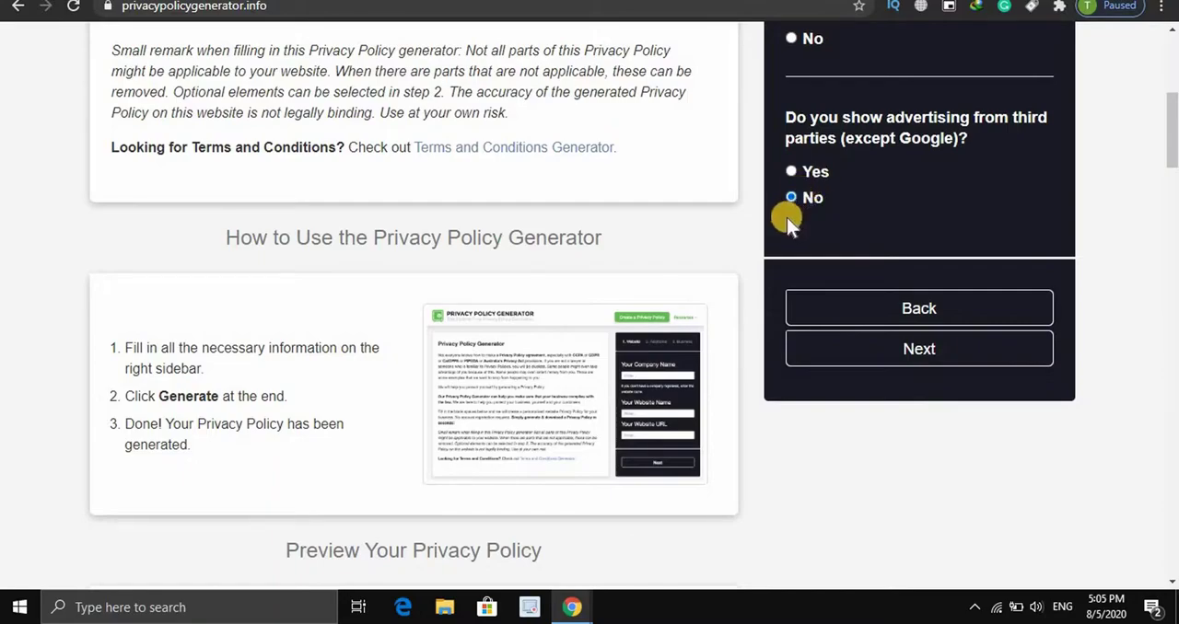
{"action": "left_click", "coordinate": [914, 352]}
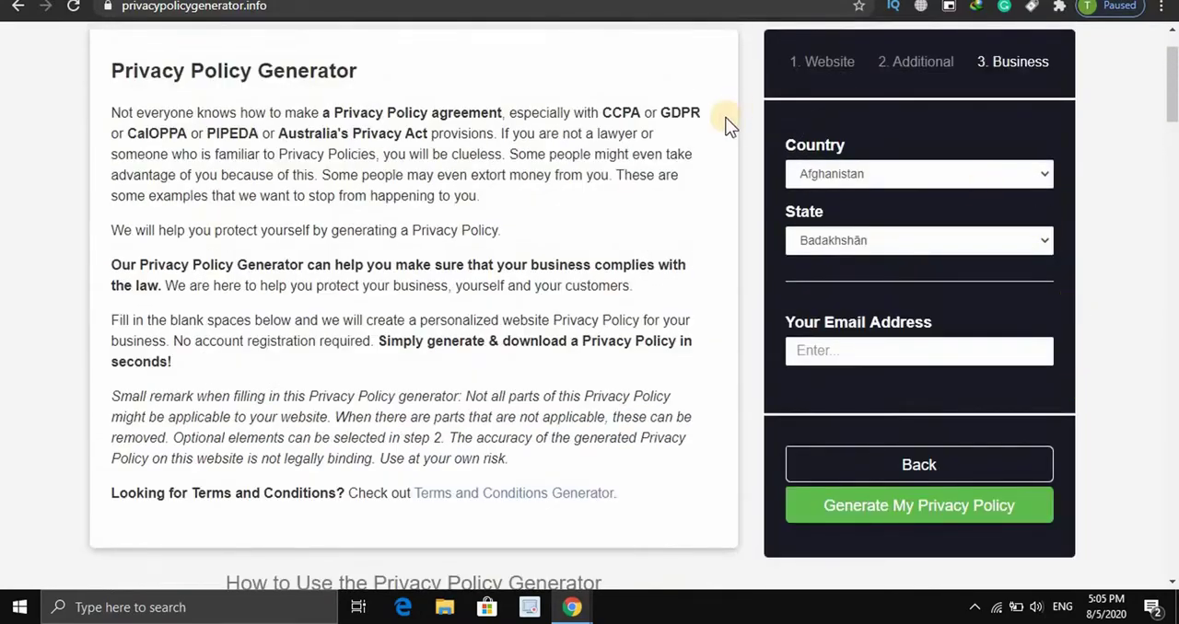
Set the business country to India and the state to Tamil Nadu
{"action": "left_click", "coordinate": [925, 174]}
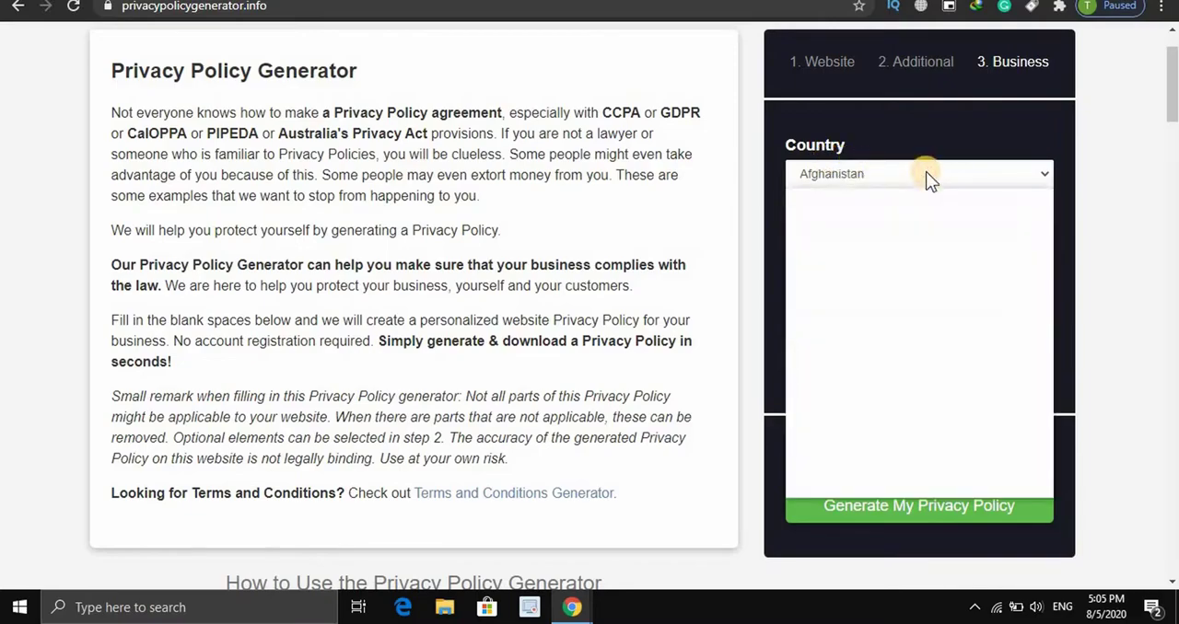
{"action": "left_click_drag", "start_coordinate": [1043, 214], "coordinate": [1049, 316]}
{"action": "scroll", "coordinate": [832, 337], "scroll_direction": "up", "scroll_amount": 1}
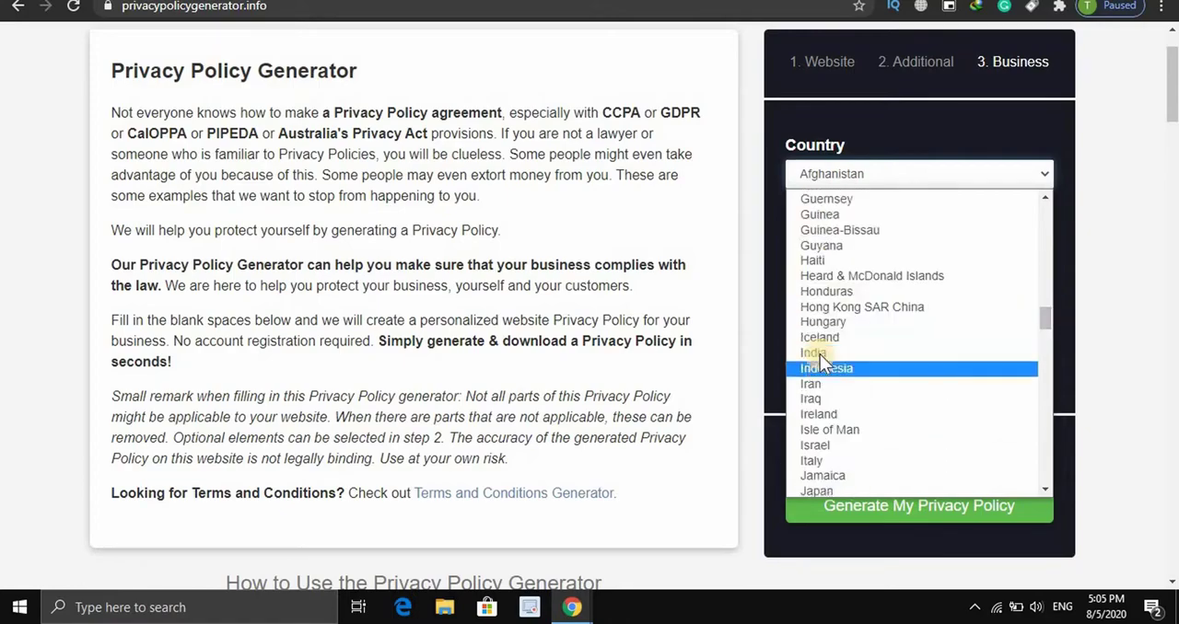
{"action": "left_click", "coordinate": [820, 353]}
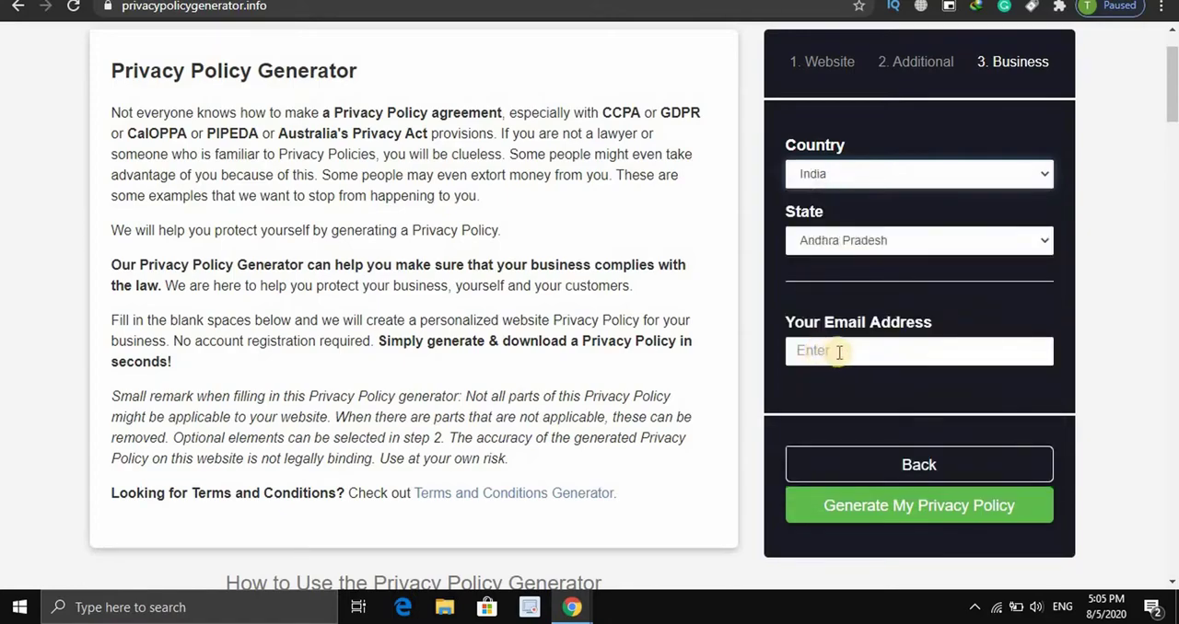
{"action": "left_click", "coordinate": [858, 240]}
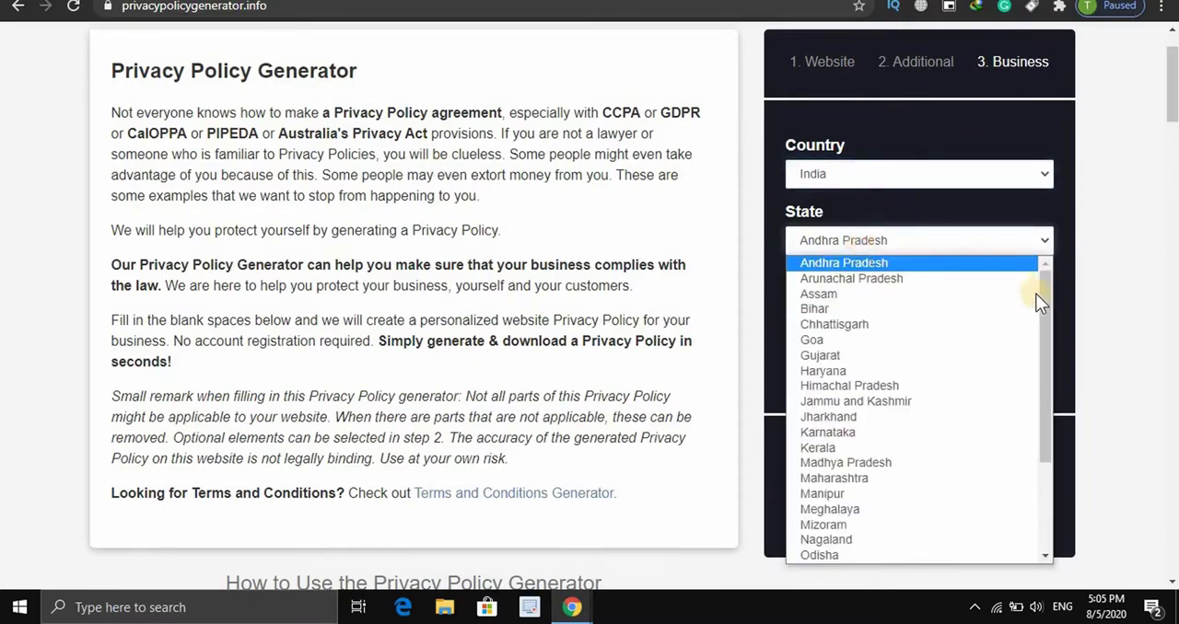
{"action": "left_click_drag", "start_coordinate": [1041, 298], "coordinate": [1041, 433]}
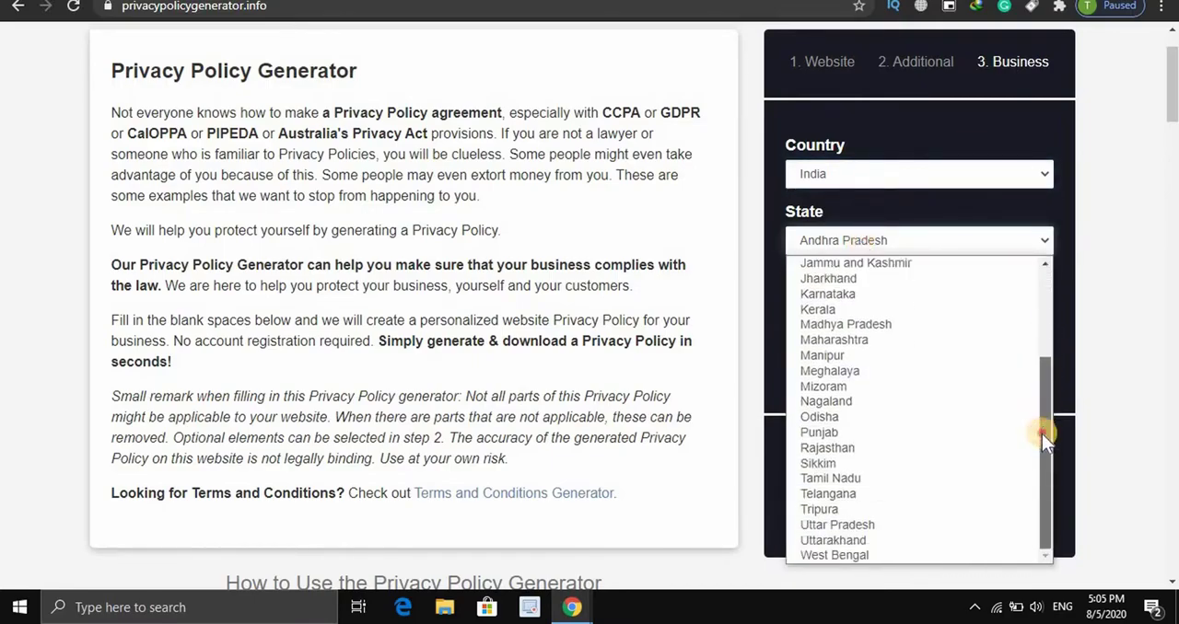
{"action": "left_click", "coordinate": [854, 478]}
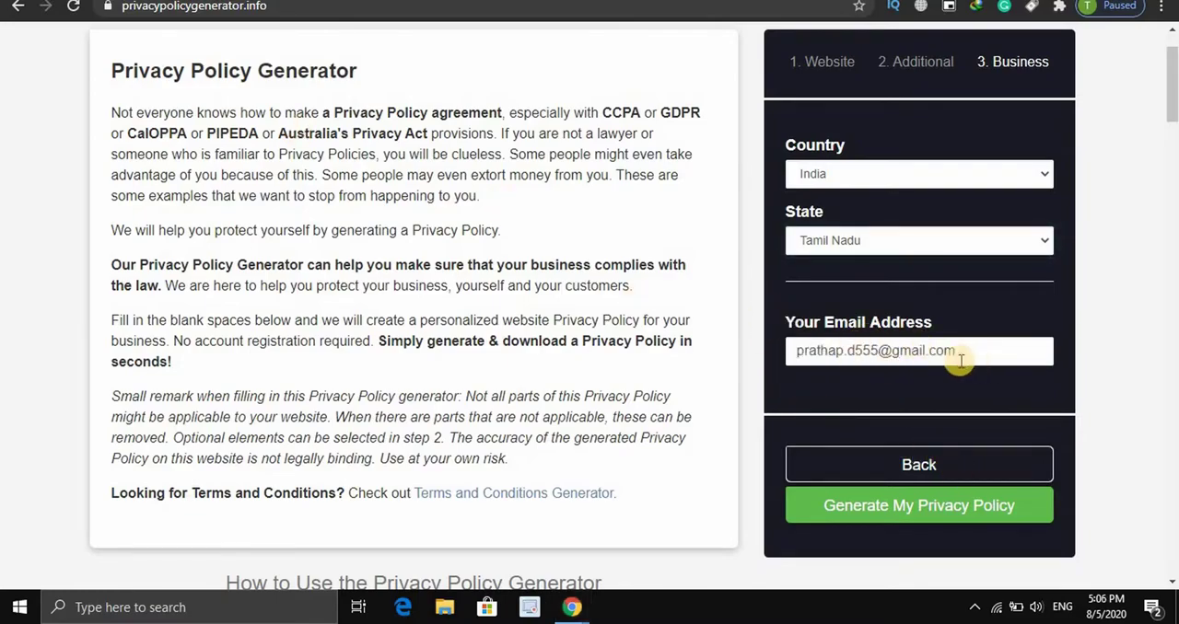
Generate the privacy policy and copy its HTML text to the clipboard
{"action": "left_click", "coordinate": [879, 512]}
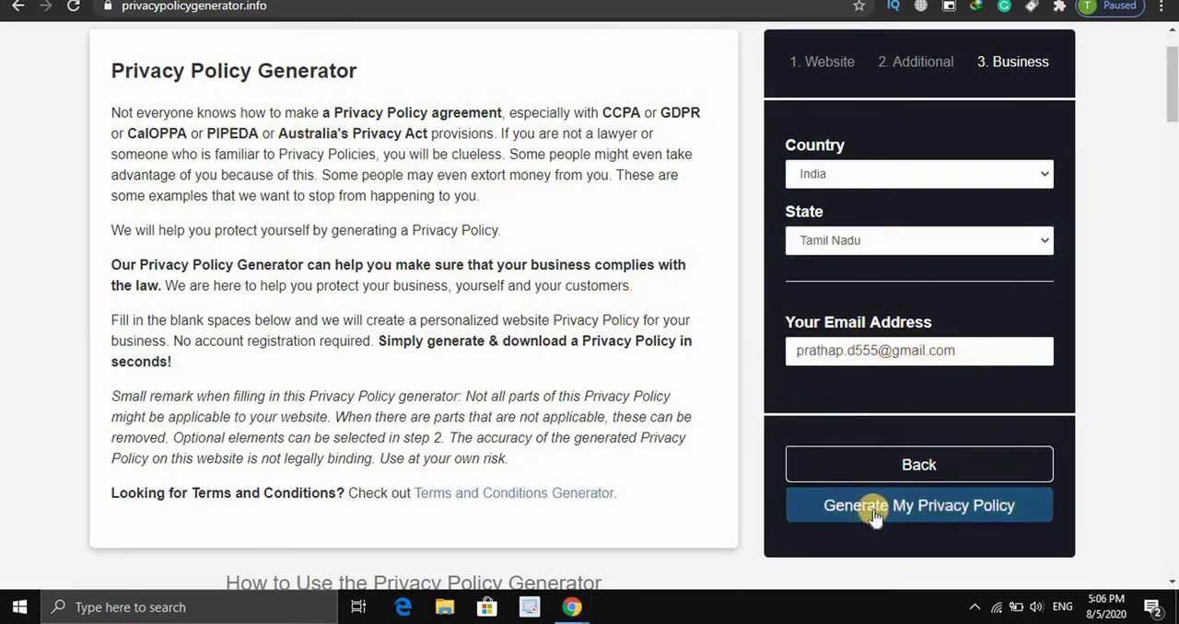
{"action": "left_click", "coordinate": [935, 506]}
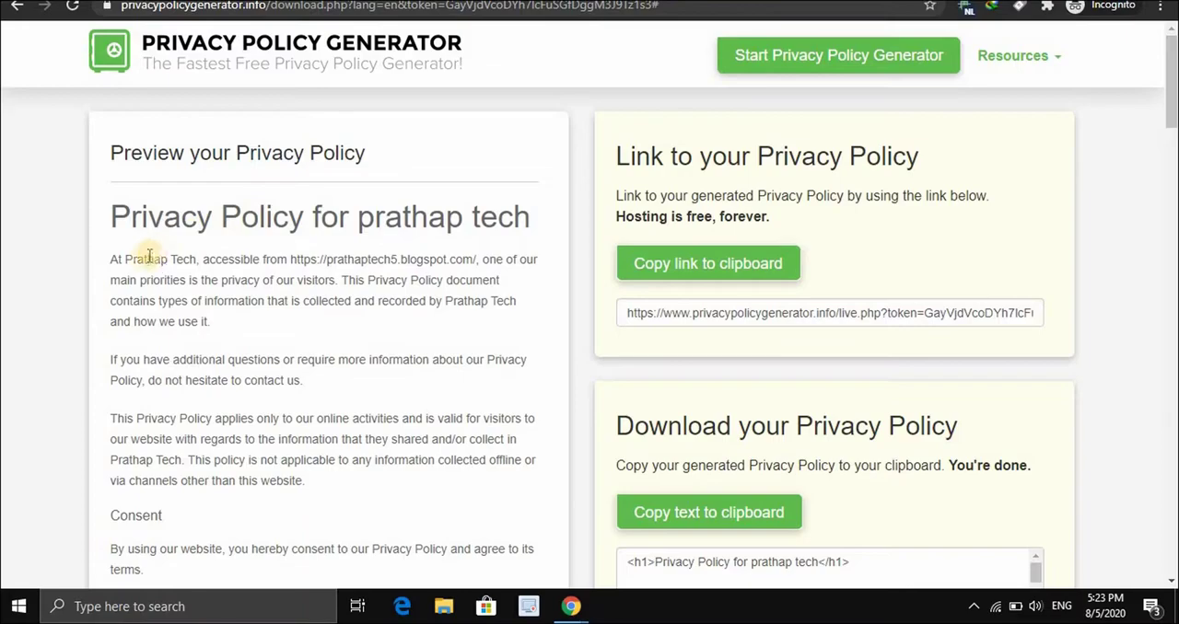
{"action": "scroll", "coordinate": [138, 261], "scroll_direction": "down", "scroll_amount": 3}
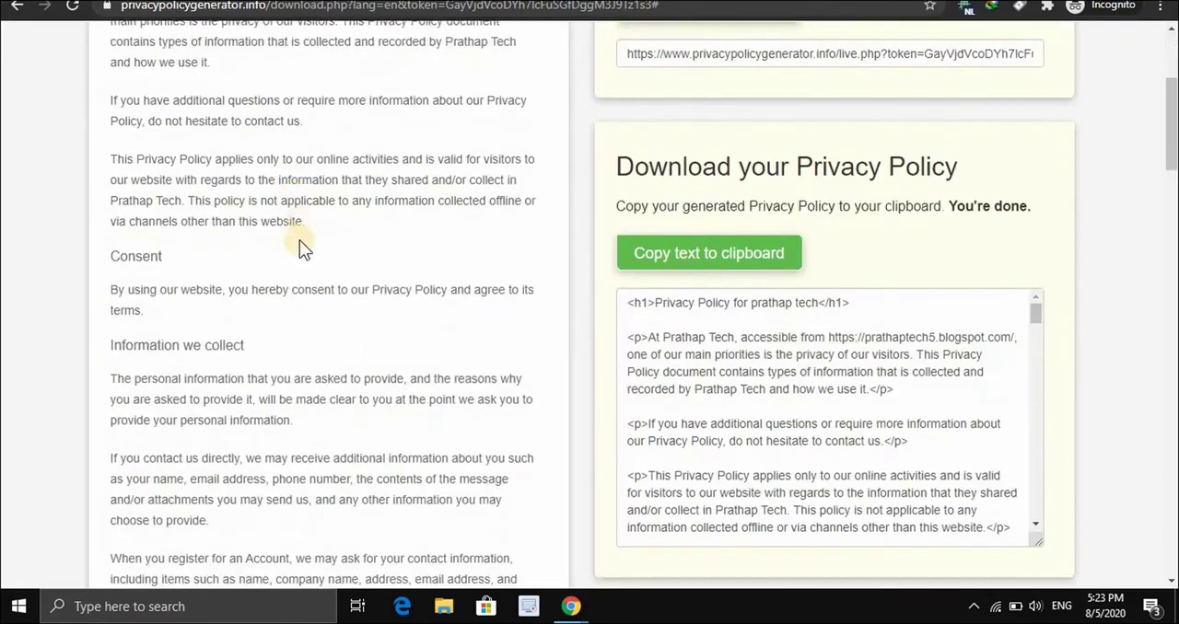
{"action": "scroll", "coordinate": [250, 332], "scroll_direction": "down", "scroll_amount": 2}
{"action": "scroll", "coordinate": [810, 322], "scroll_direction": "up", "scroll_amount": 2}
{"action": "left_click", "coordinate": [689, 254]}
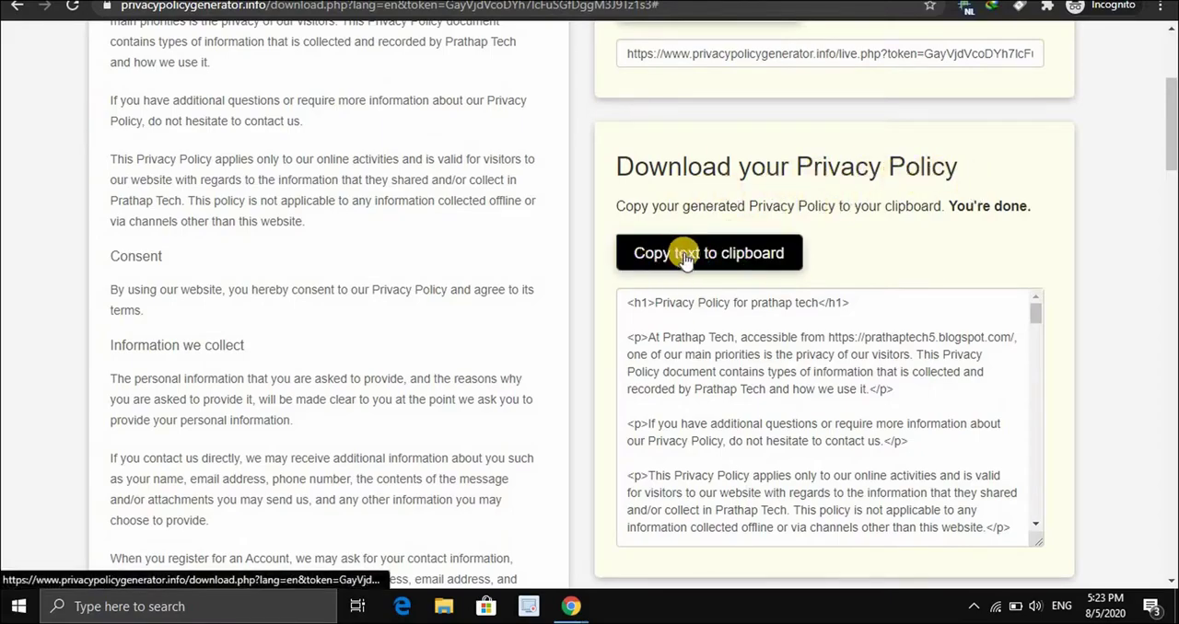
{"action": "left_click", "coordinate": [762, 245]}
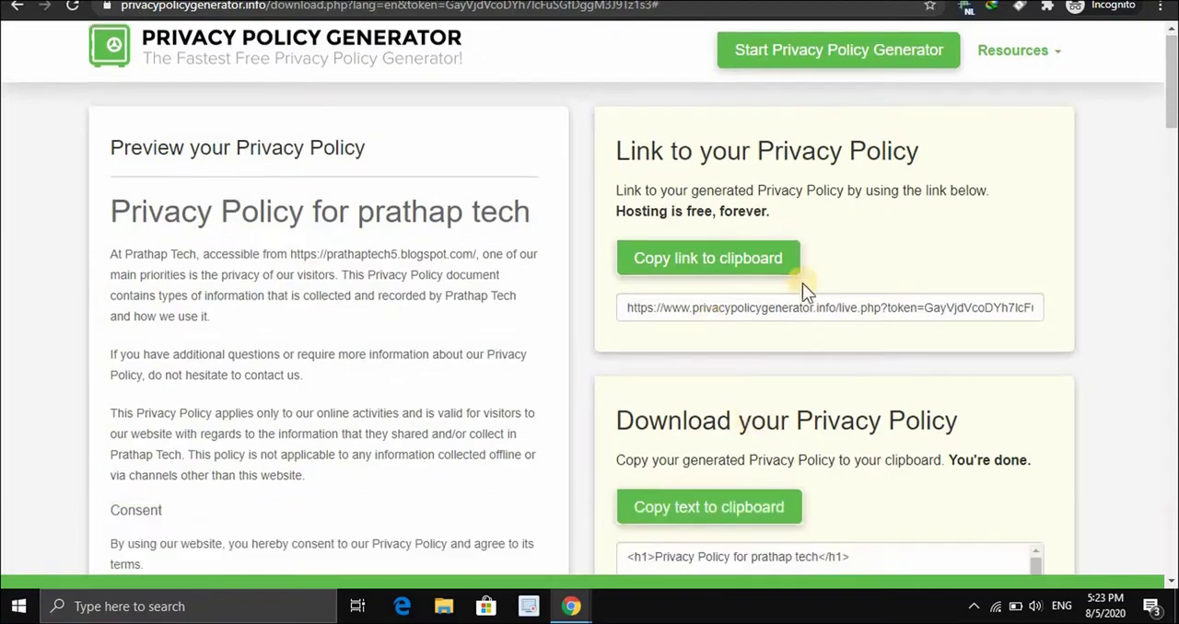
{"action": "scroll", "coordinate": [802, 282], "scroll_direction": "down", "scroll_amount": 2}
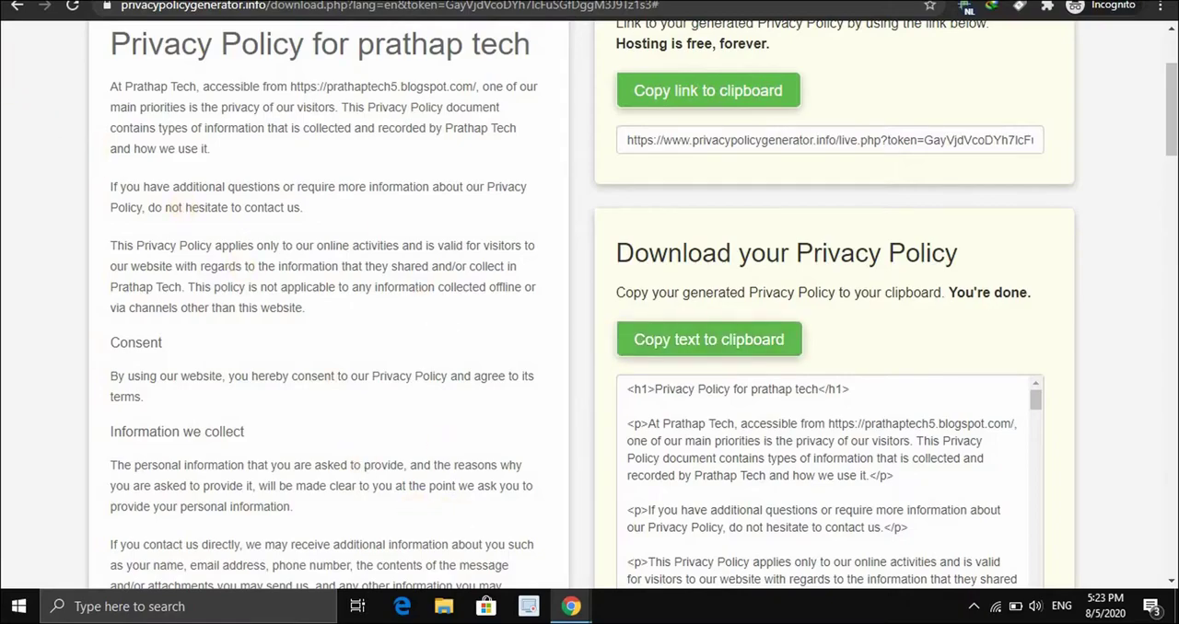
Switch to the Prathap Tech blog's Blogger dashboard and create a new page
{"action": "key", "text": "alt+Tab"}
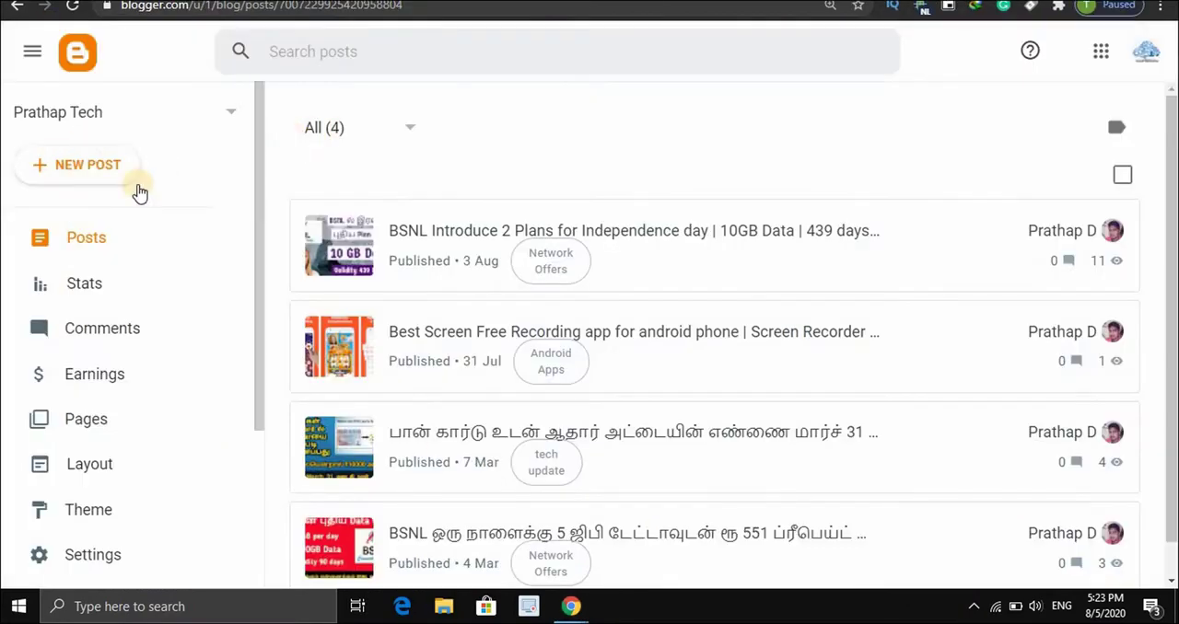
{"action": "left_click", "coordinate": [99, 425]}
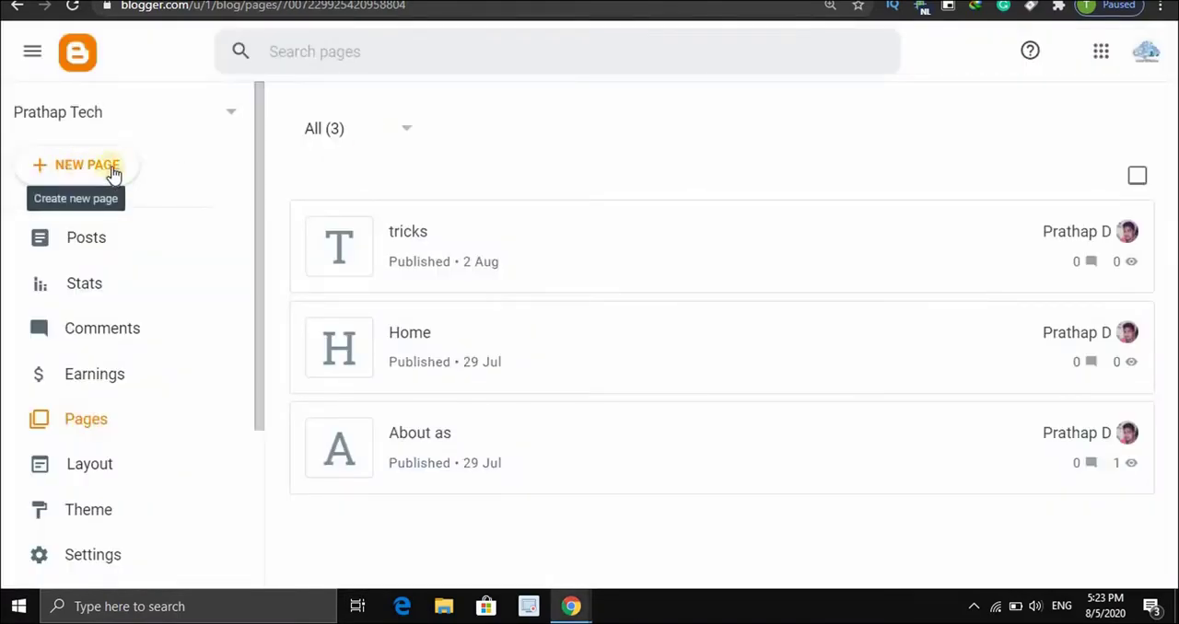
{"action": "left_click", "coordinate": [83, 171]}
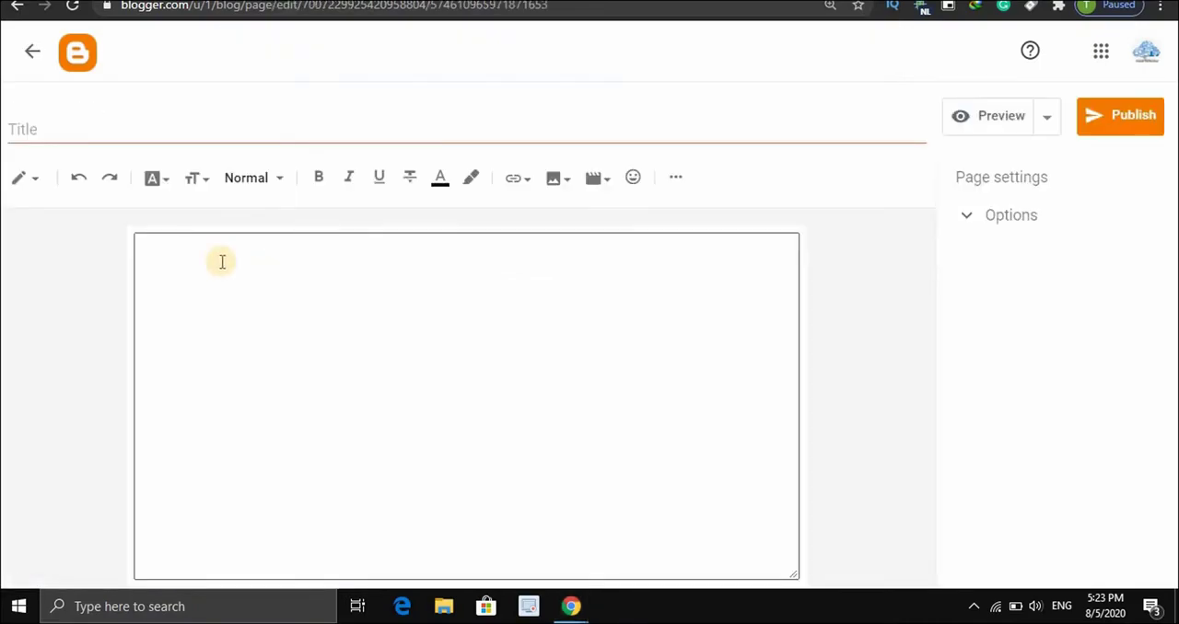
Put the new page's editor in HTML view and paste the copied privacy policy code into the body
{"action": "left_click", "coordinate": [30, 182]}
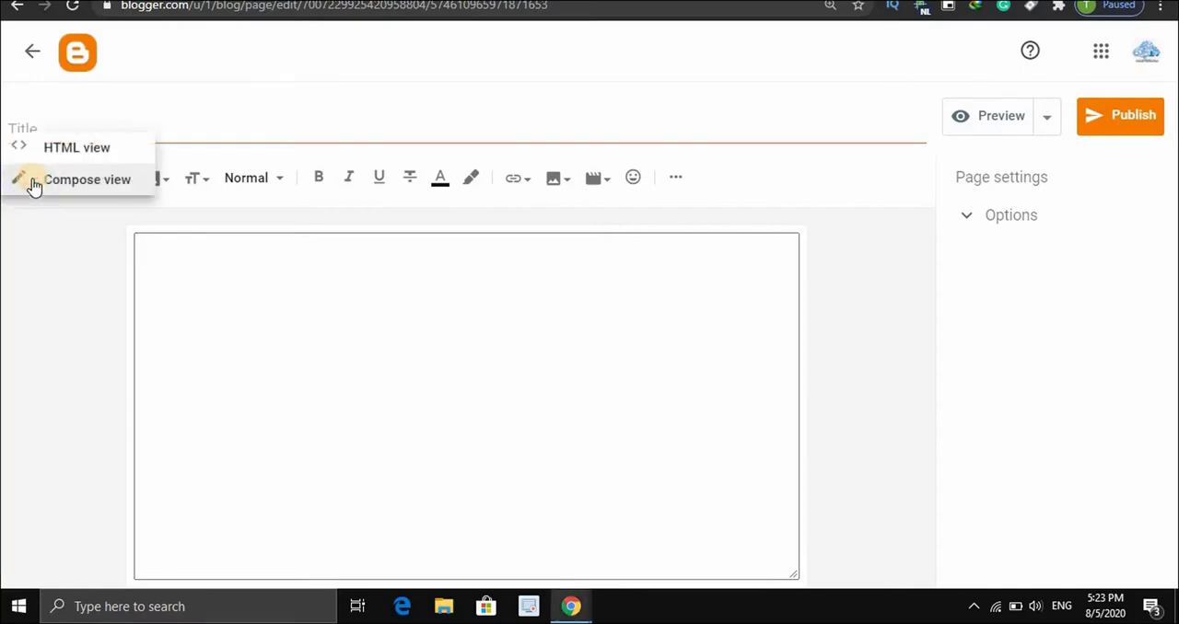
{"action": "left_click", "coordinate": [84, 149]}
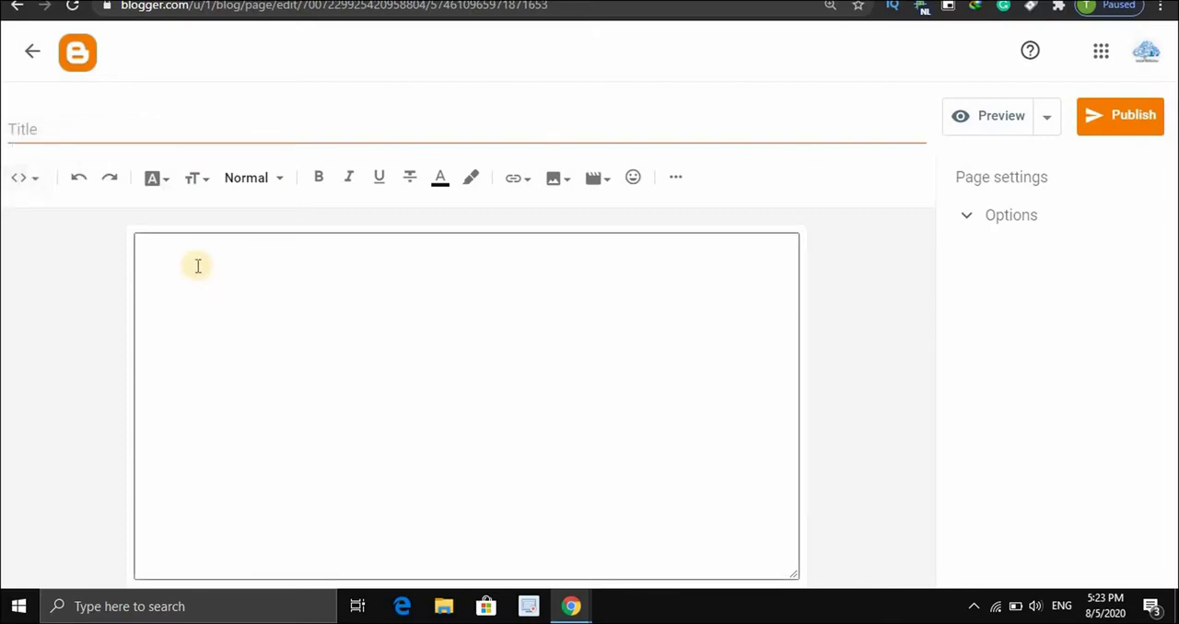
{"action": "left_click", "coordinate": [31, 176]}
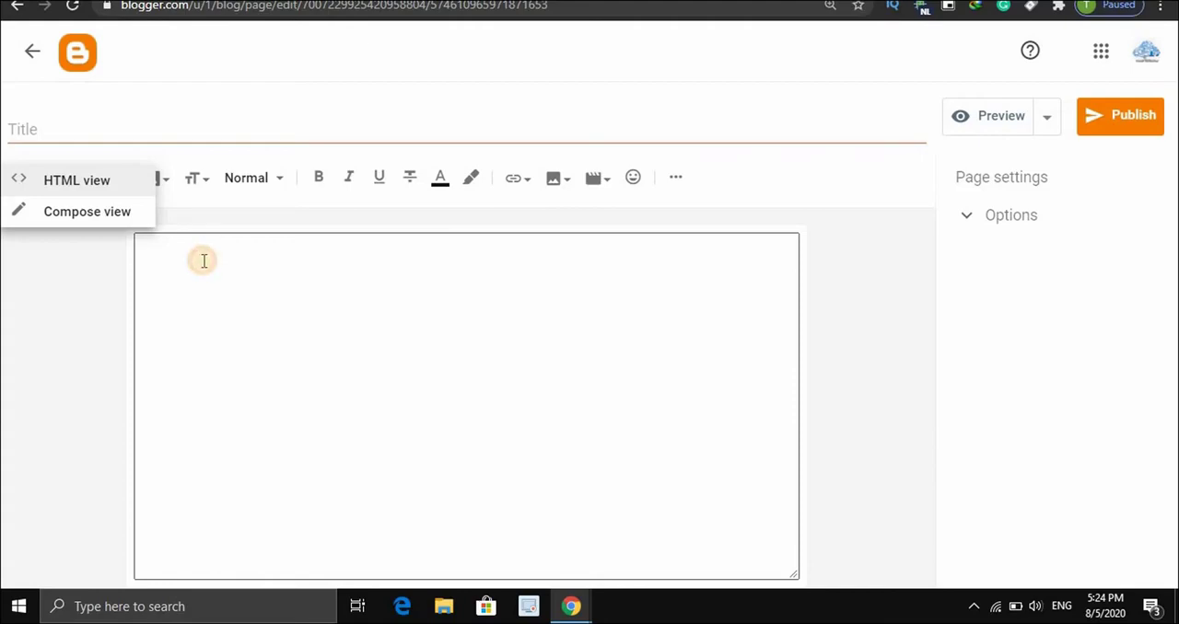
{"action": "left_click", "coordinate": [109, 213]}
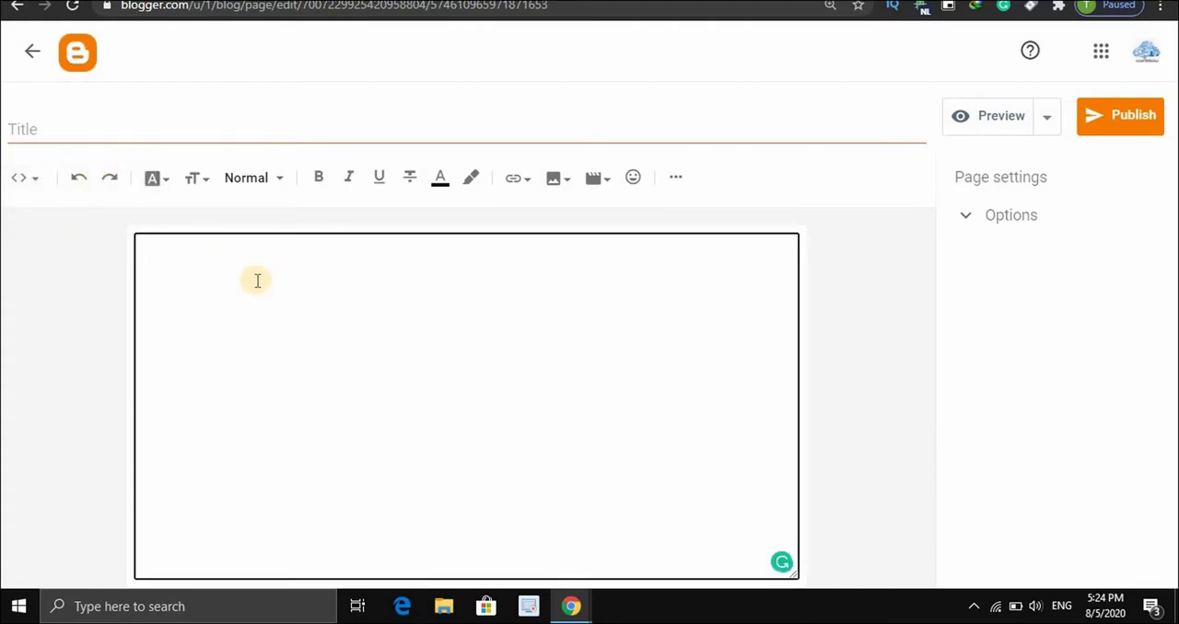
{"action": "key", "text": "ctrl+v"}
{"action": "left_click_drag", "start_coordinate": [791, 512], "coordinate": [797, 237]}
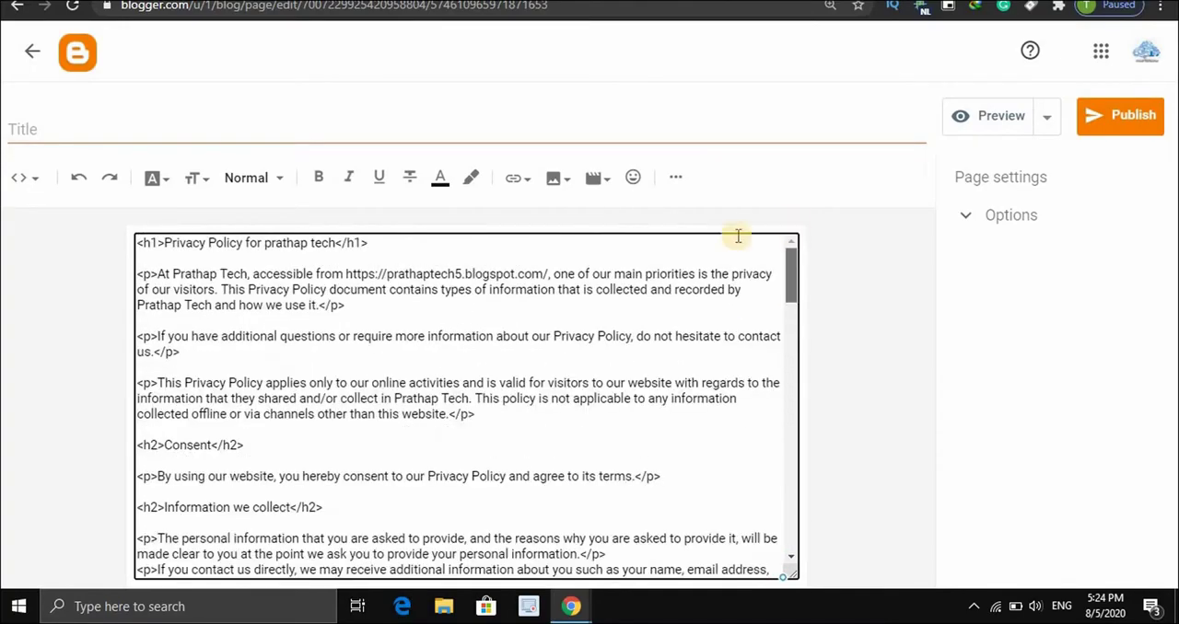
Switch the page editor to Compose view and look through the formatted privacy policy text
{"action": "left_click", "coordinate": [40, 183]}
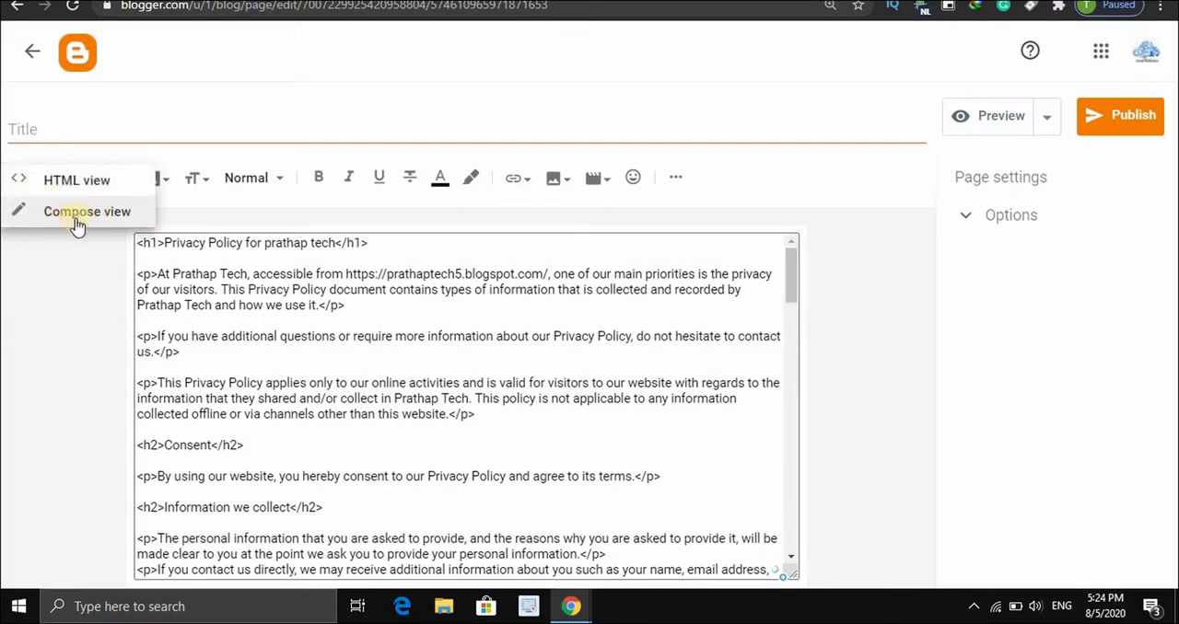
{"action": "left_click", "coordinate": [79, 224]}
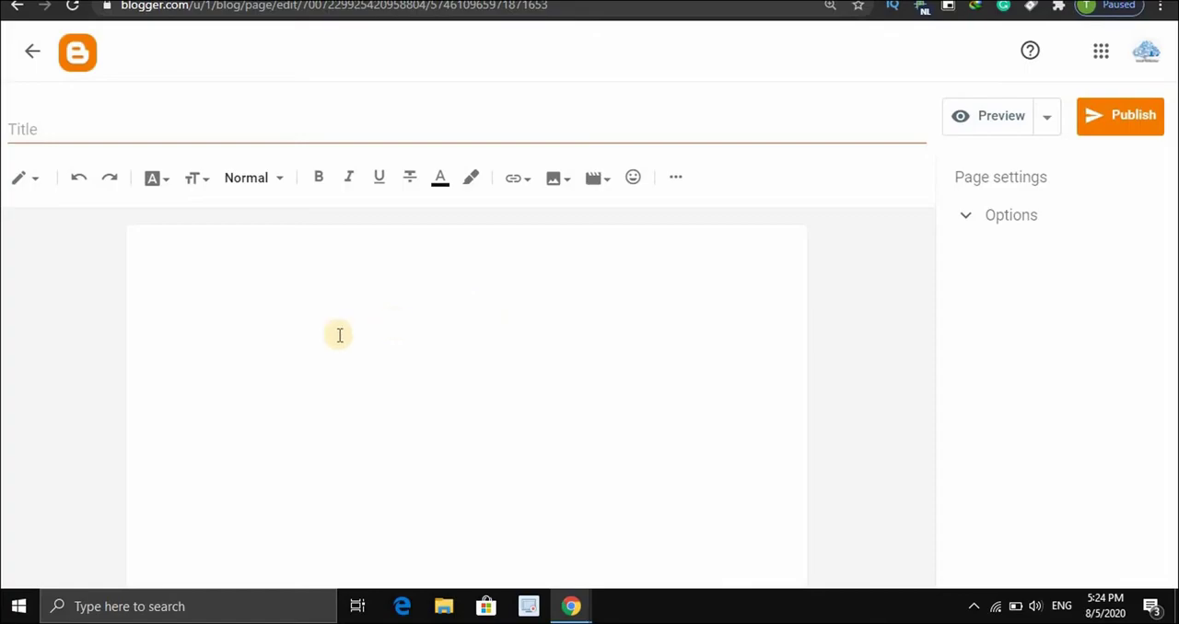
{"action": "key", "text": "ctrl+v"}
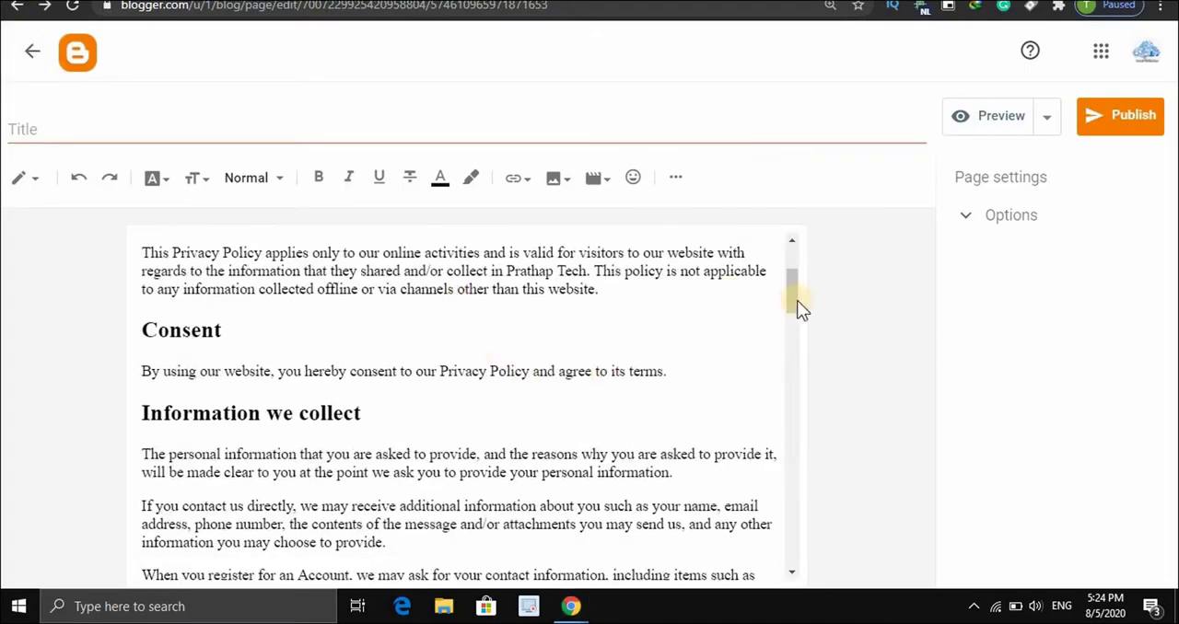
{"action": "left_click_drag", "start_coordinate": [799, 362], "coordinate": [789, 189]}
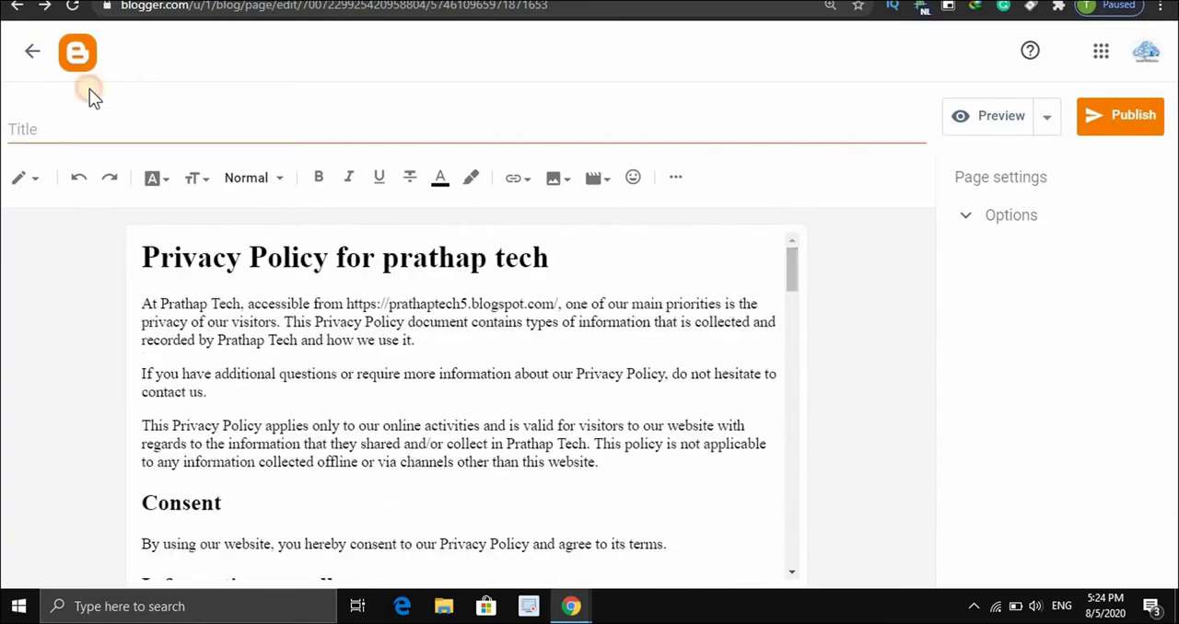
Copy the words "Privacy Policy" from the body's main heading into the page title and publish the page
{"action": "left_click_drag", "start_coordinate": [324, 260], "coordinate": [143, 256]}
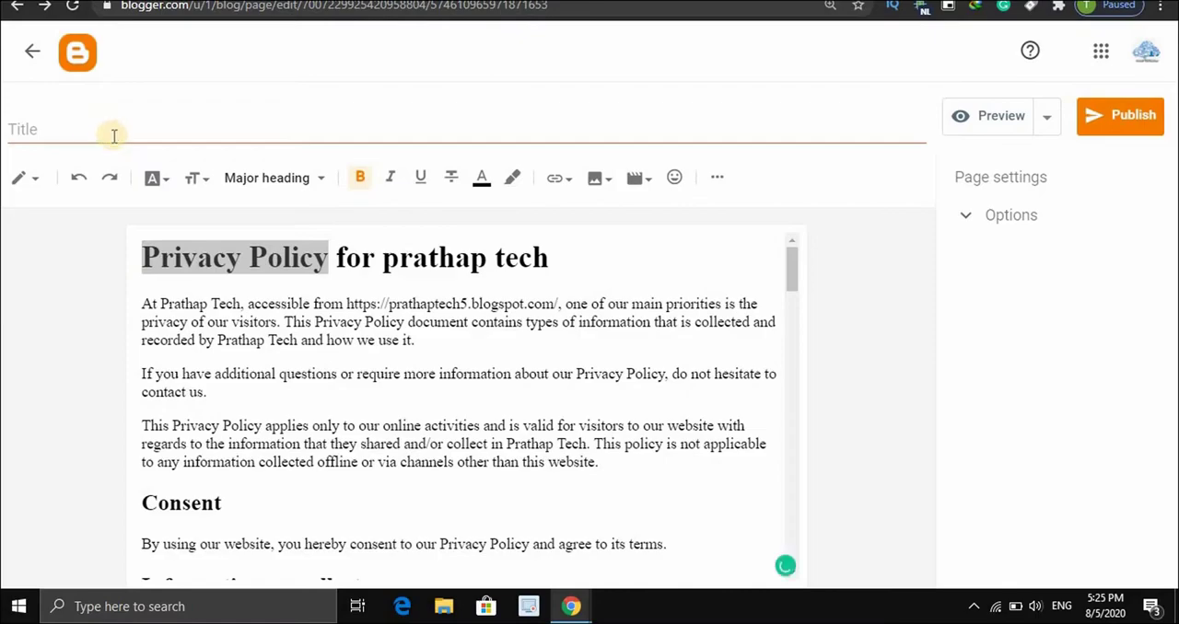
{"action": "right_click", "coordinate": [250, 260]}
{"action": "left_click", "coordinate": [271, 318]}
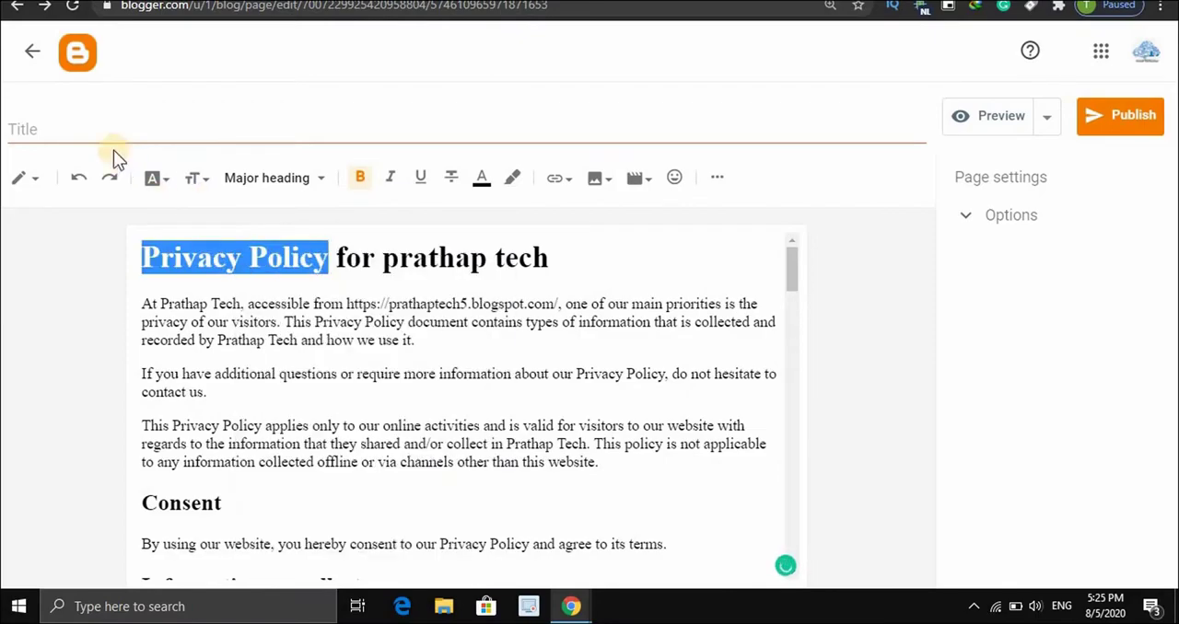
{"action": "left_click", "coordinate": [89, 124]}
{"action": "right_click", "coordinate": [85, 129]}
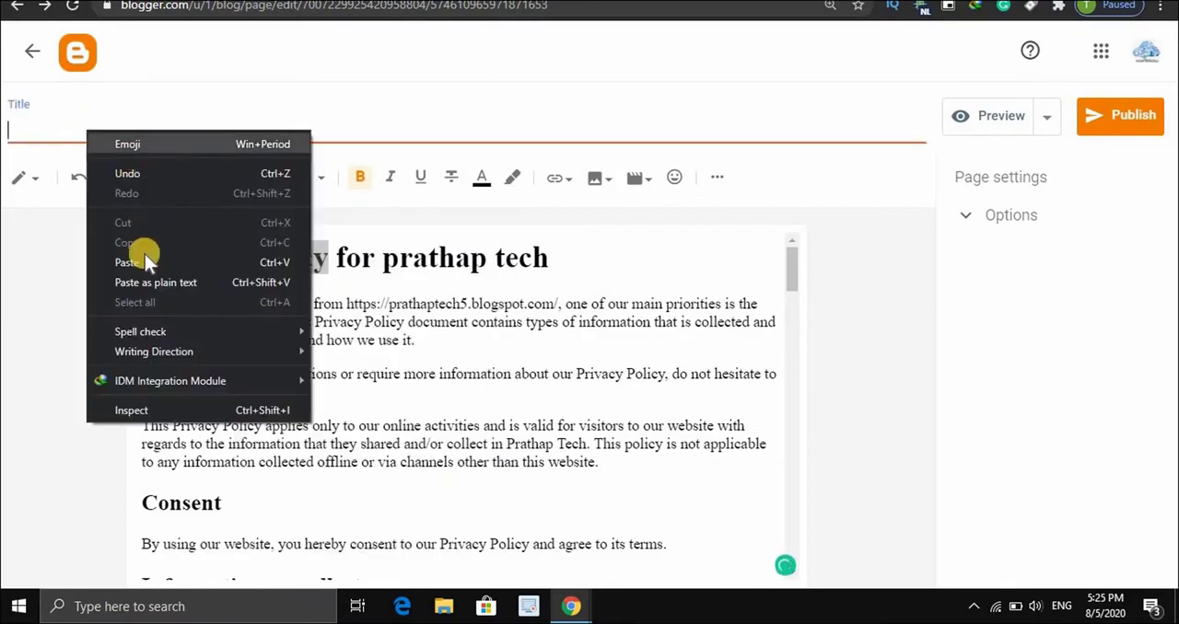
{"action": "left_click", "coordinate": [146, 260]}
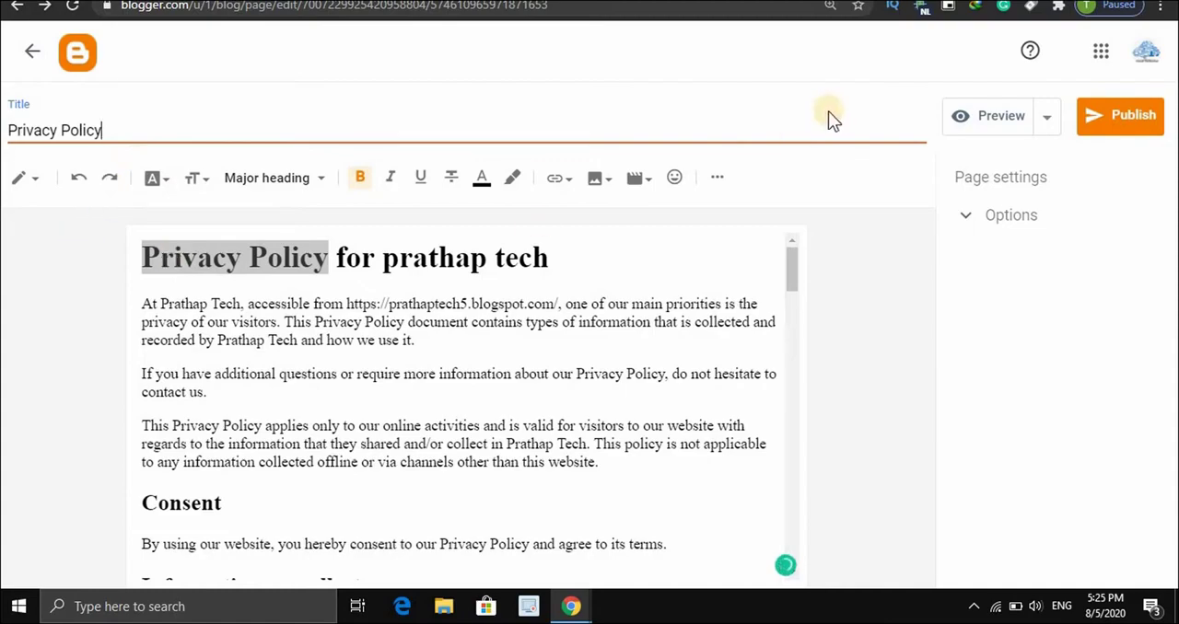
{"action": "left_click", "coordinate": [605, 261]}
{"action": "left_click", "coordinate": [1128, 118]}
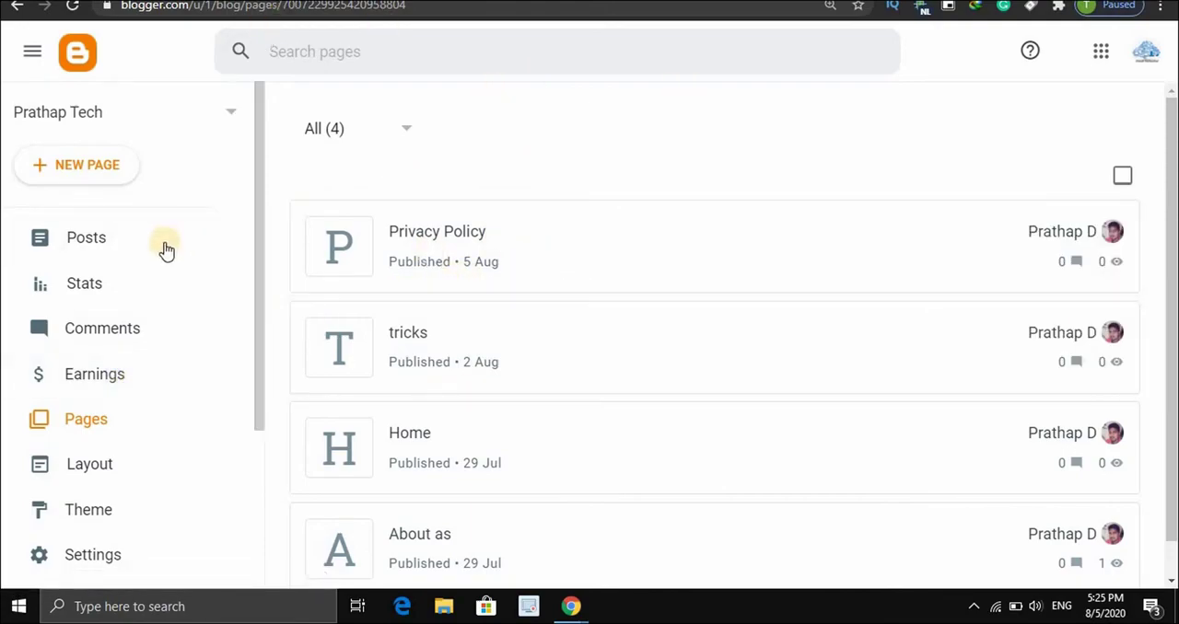
In the blog layout, edit the Cross-column Pages gadget and include the Privacy Policy page among the pages to show
{"action": "left_click", "coordinate": [95, 468]}
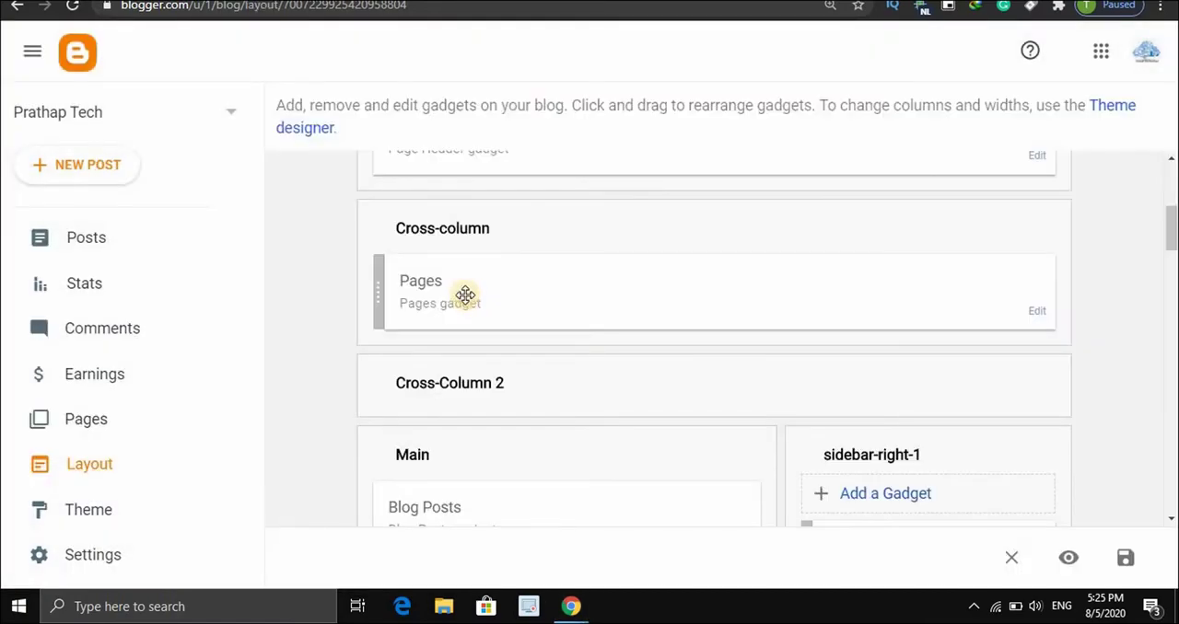
{"action": "left_click", "coordinate": [1038, 313]}
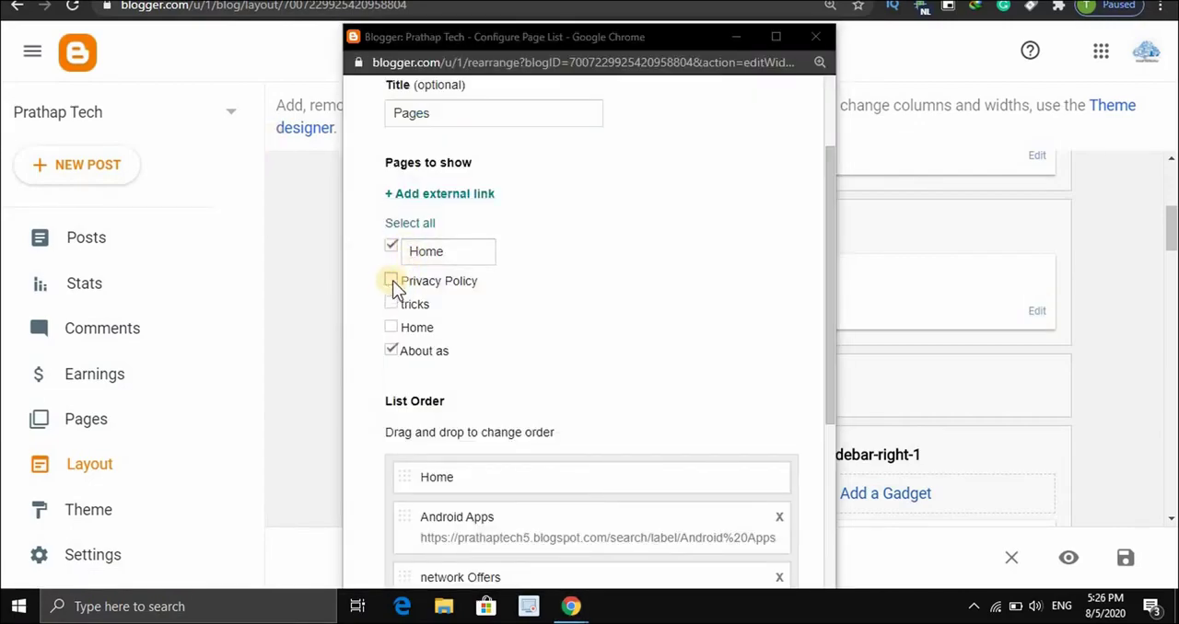
{"action": "left_click", "coordinate": [391, 280]}
Move Privacy Policy above About as in the gadget's list order, then save the gadget and the layout
{"action": "left_click_drag", "start_coordinate": [834, 327], "coordinate": [803, 465]}
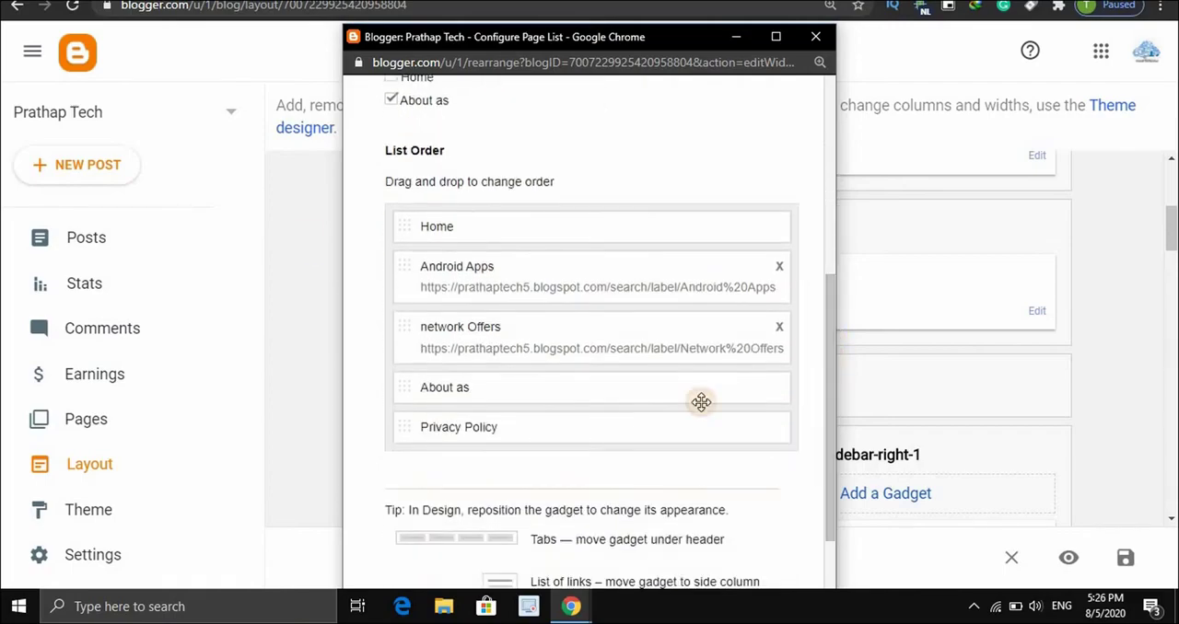
{"action": "left_click_drag", "start_coordinate": [401, 432], "coordinate": [402, 396]}
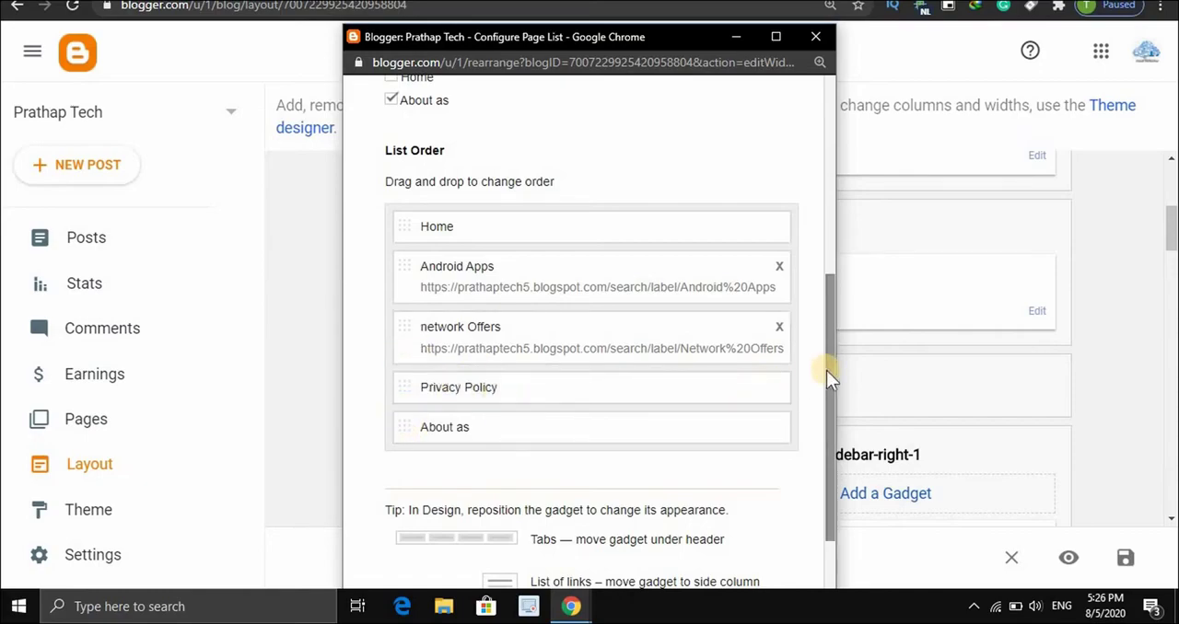
{"action": "scroll", "coordinate": [815, 453], "scroll_direction": "down", "scroll_amount": 1}
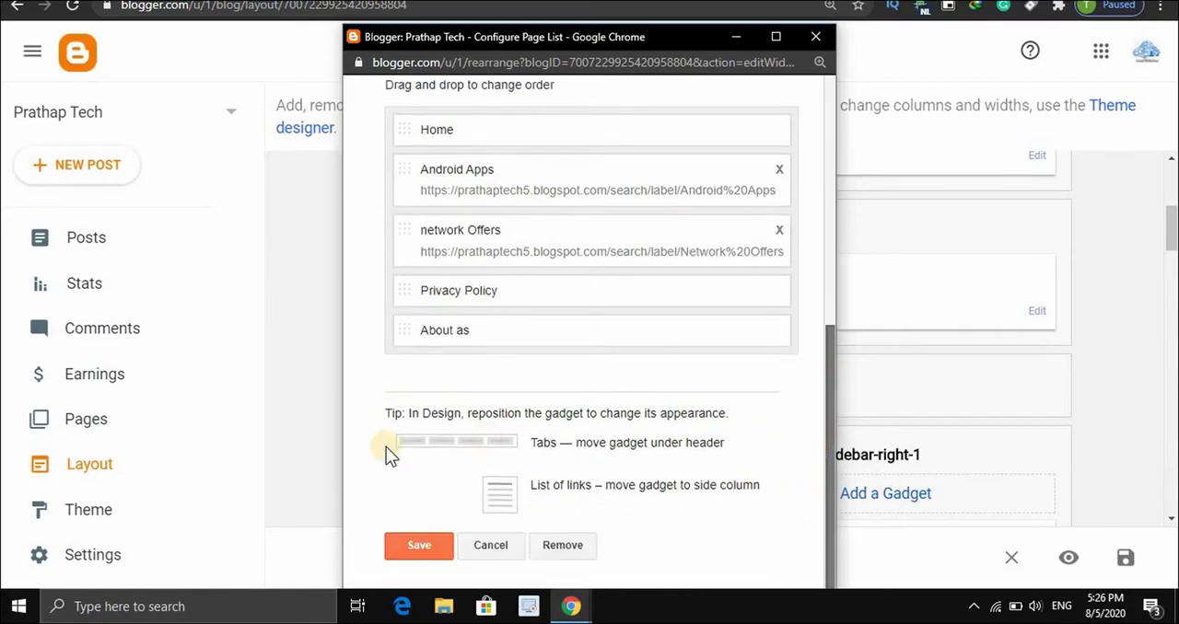
{"action": "left_click", "coordinate": [407, 548]}
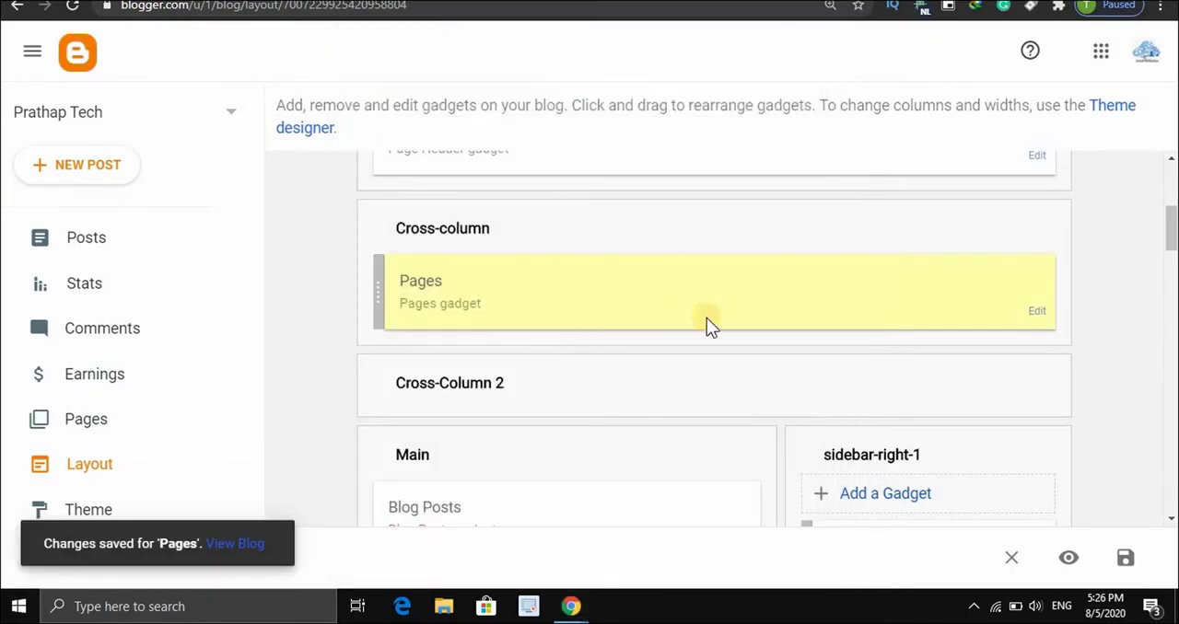
{"action": "left_click", "coordinate": [1131, 558]}
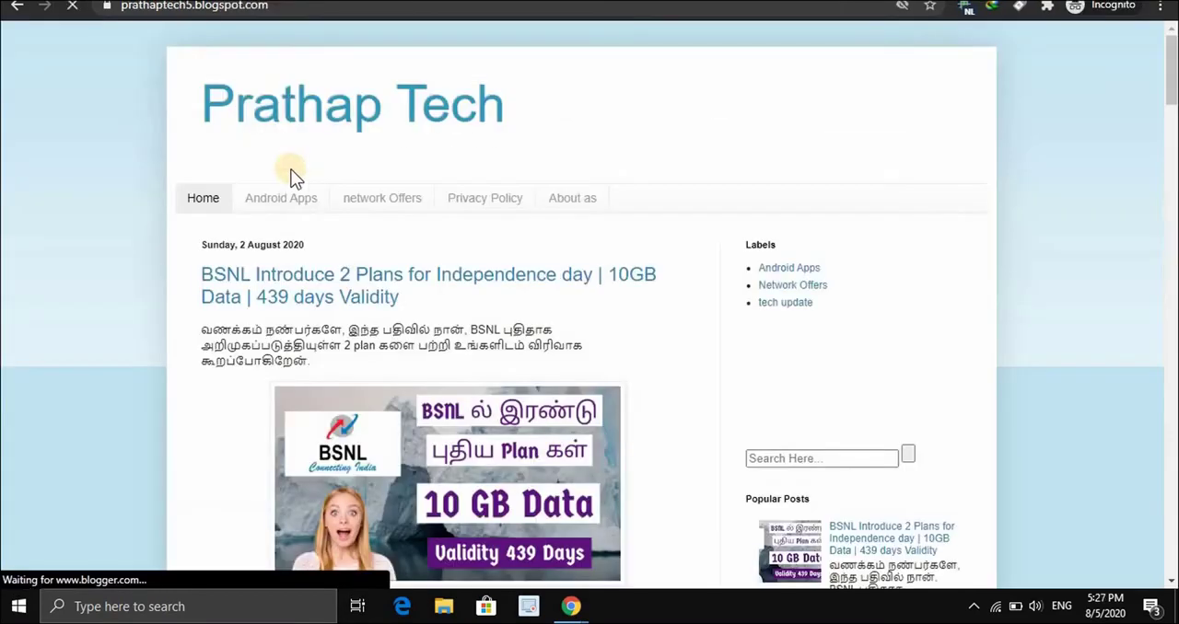
Open the Privacy Policy page on the live Prathap Tech blog and read through its published content
{"action": "left_click", "coordinate": [496, 201]}
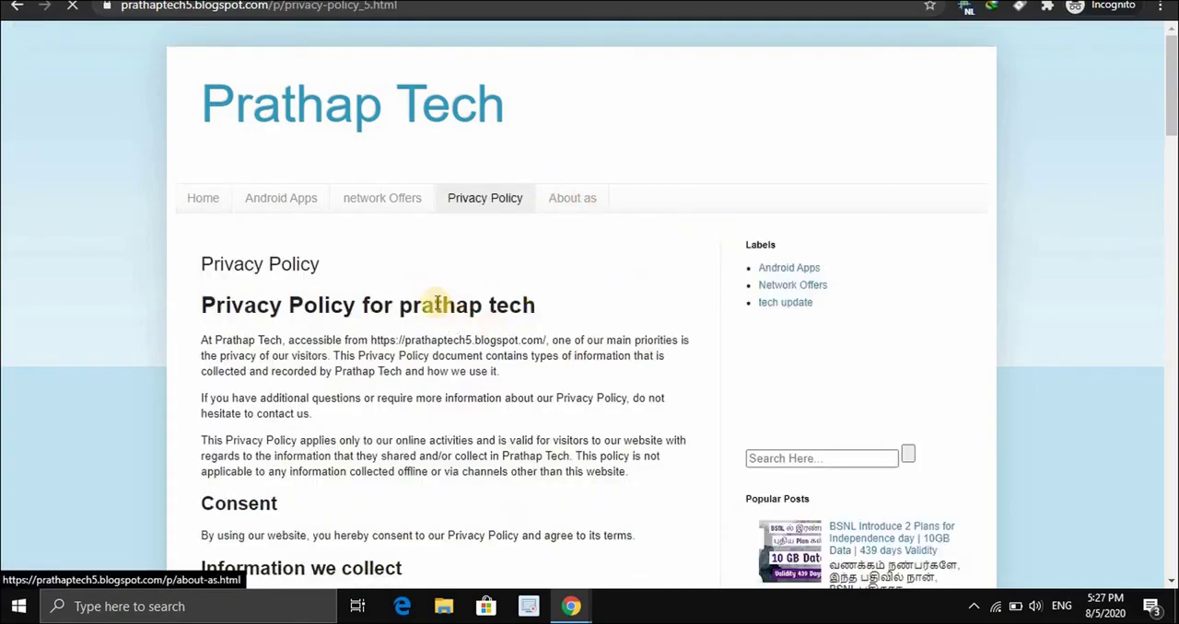
{"action": "scroll", "coordinate": [436, 304], "scroll_direction": "down", "scroll_amount": 2}
{"action": "scroll", "coordinate": [360, 281], "scroll_direction": "down", "scroll_amount": 4}
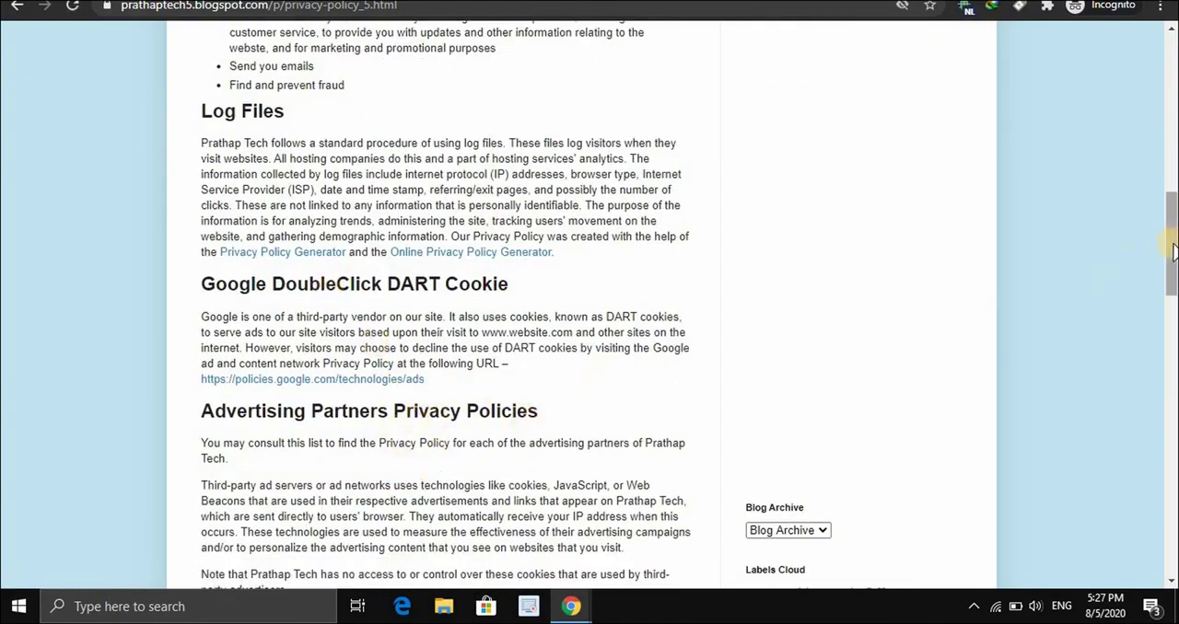
{"action": "scroll", "coordinate": [1172, 251], "scroll_direction": "up", "scroll_amount": 5}
{"action": "scroll", "coordinate": [1173, 92], "scroll_direction": "up", "scroll_amount": 4}
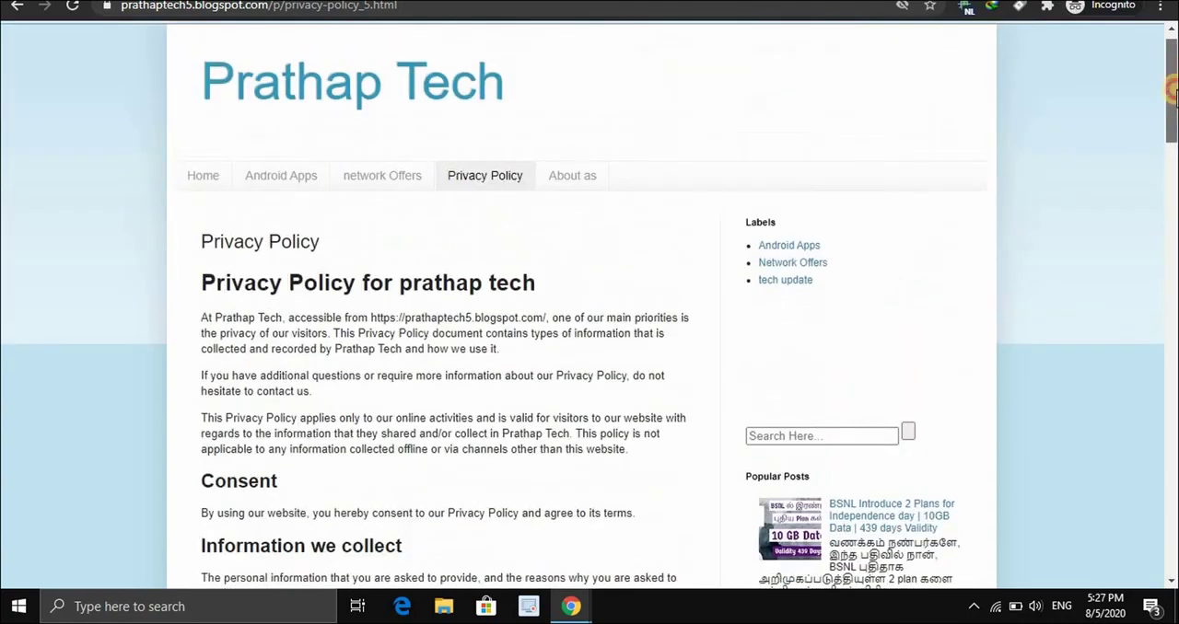